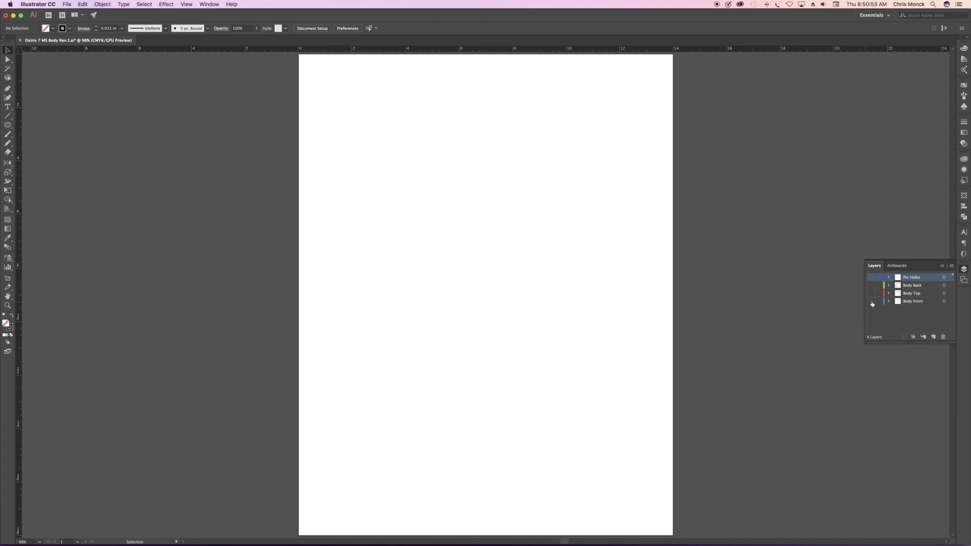
- Show the Body Front layer and check its top cavity, pickup-cavity group and oval cavity shapes
{"action": "left_click", "coordinate": [871, 302]}
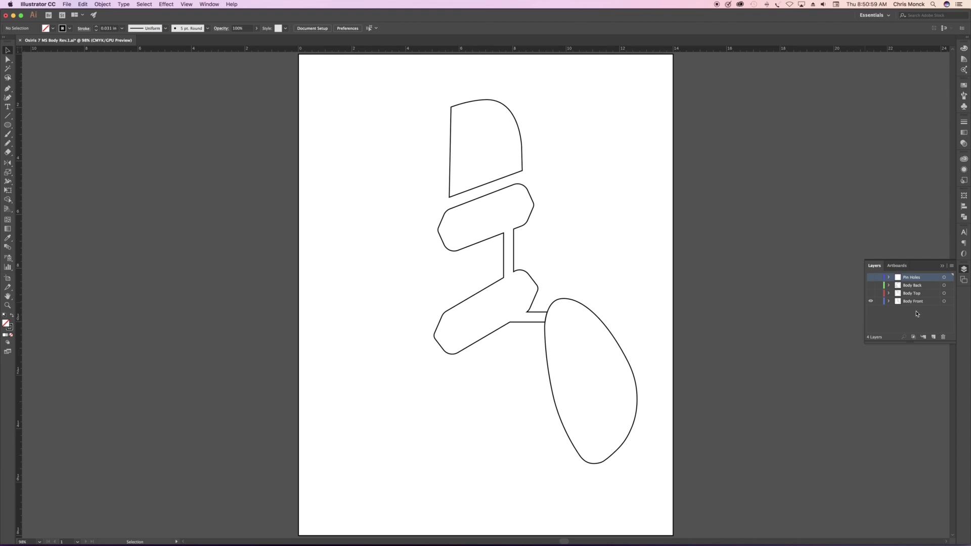
{"action": "left_click", "coordinate": [524, 171]}
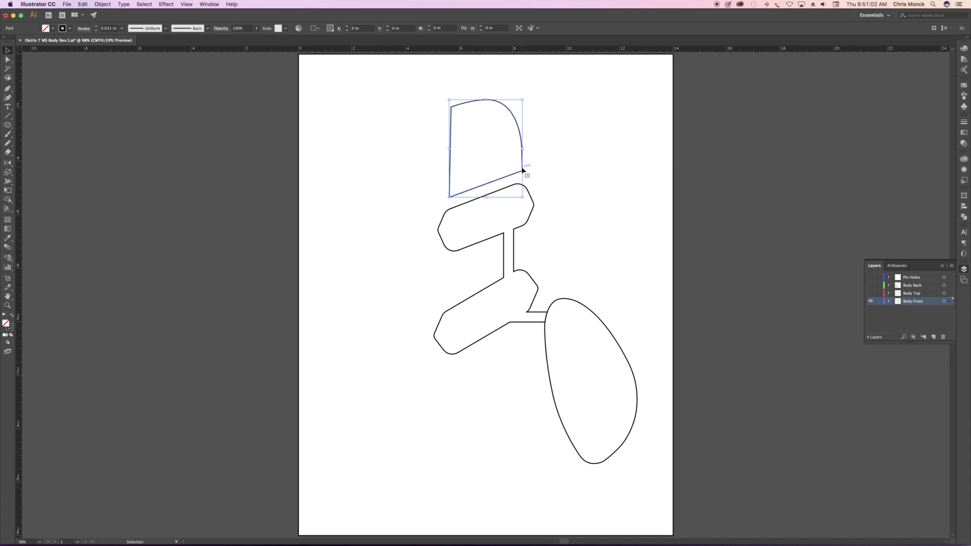
{"action": "left_click", "coordinate": [460, 209]}
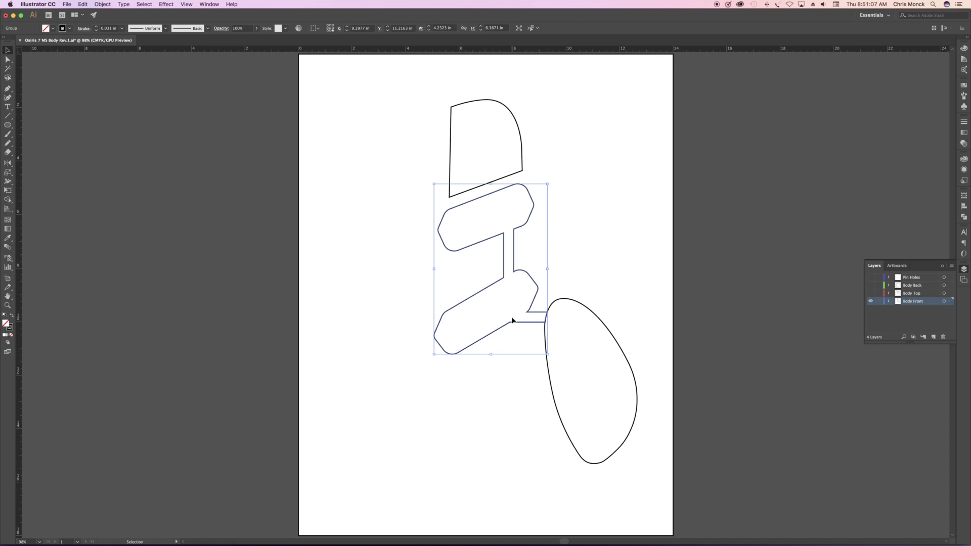
{"action": "left_click", "coordinate": [574, 301]}
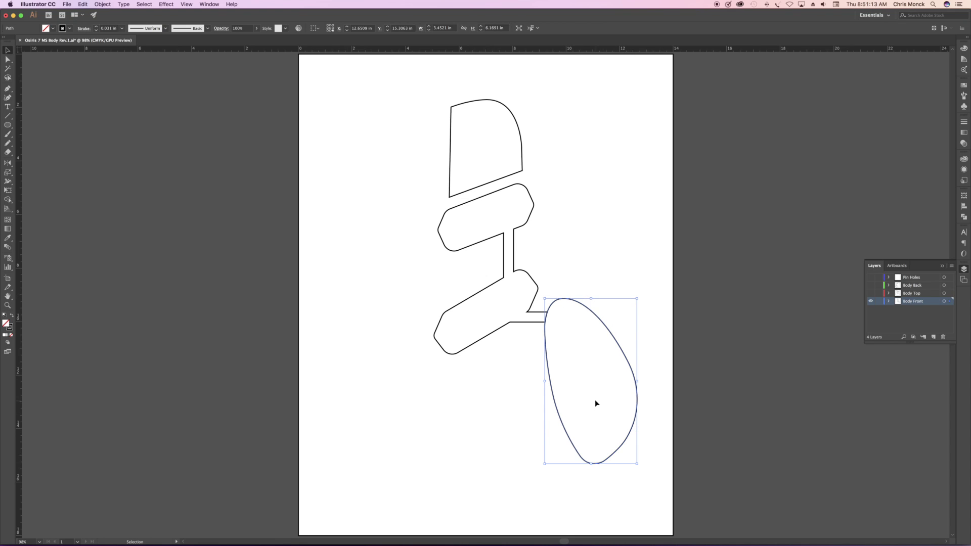
{"action": "left_click", "coordinate": [752, 381]}
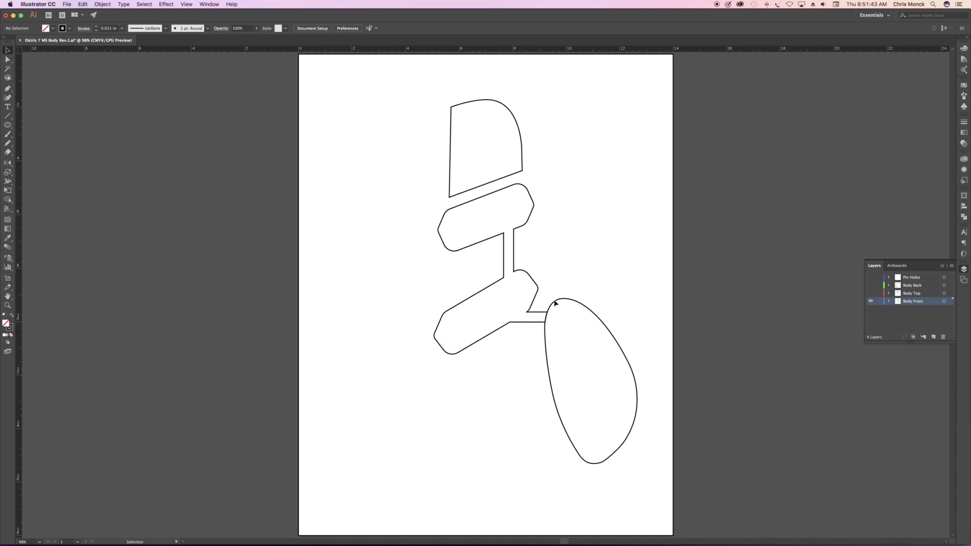
- Hide the Body Front layer and show the Body Top layer instead
{"action": "left_click", "coordinate": [871, 300]}
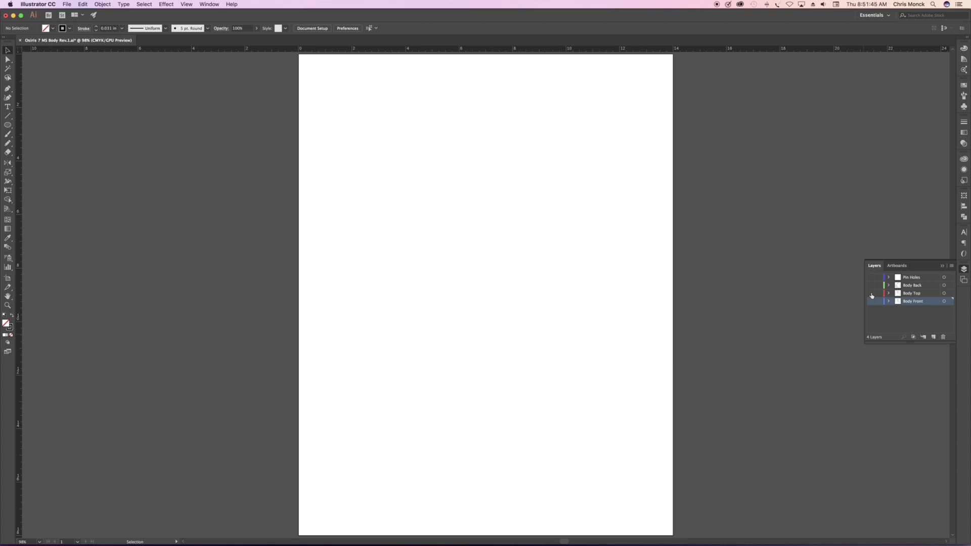
{"action": "left_click", "coordinate": [870, 294]}
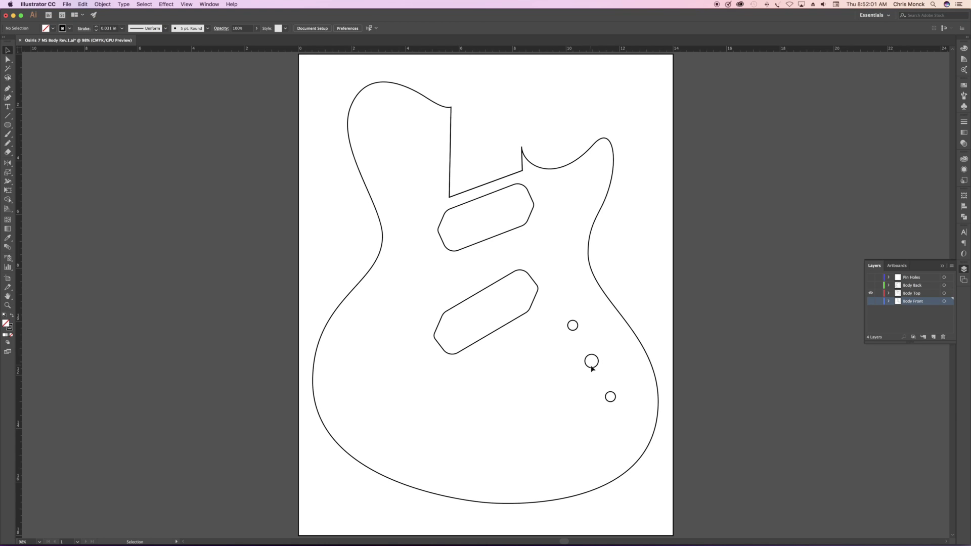
- Swap Body Top for Body Back and check its outer and inner pocket outlines
{"action": "left_click", "coordinate": [870, 292]}
{"action": "left_click", "coordinate": [871, 288]}
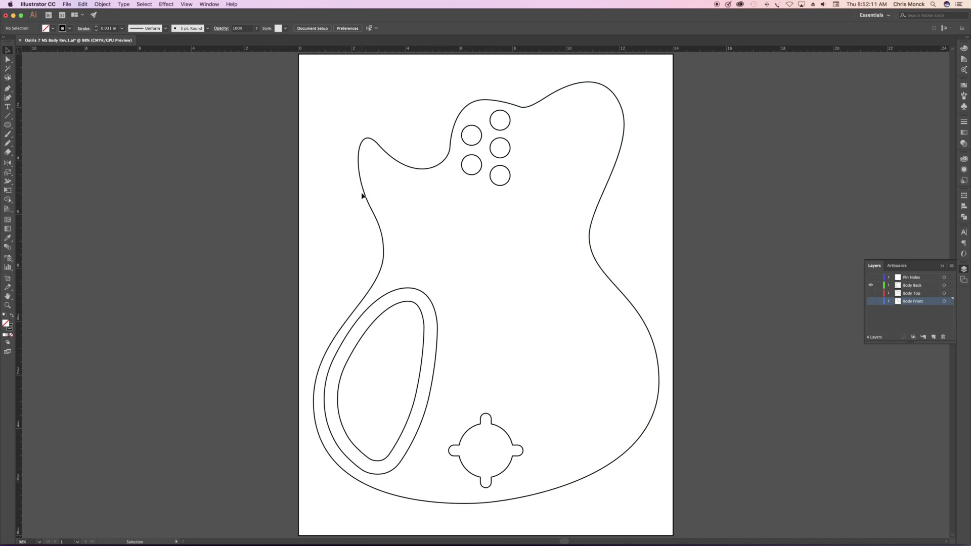
{"action": "left_click", "coordinate": [411, 303]}
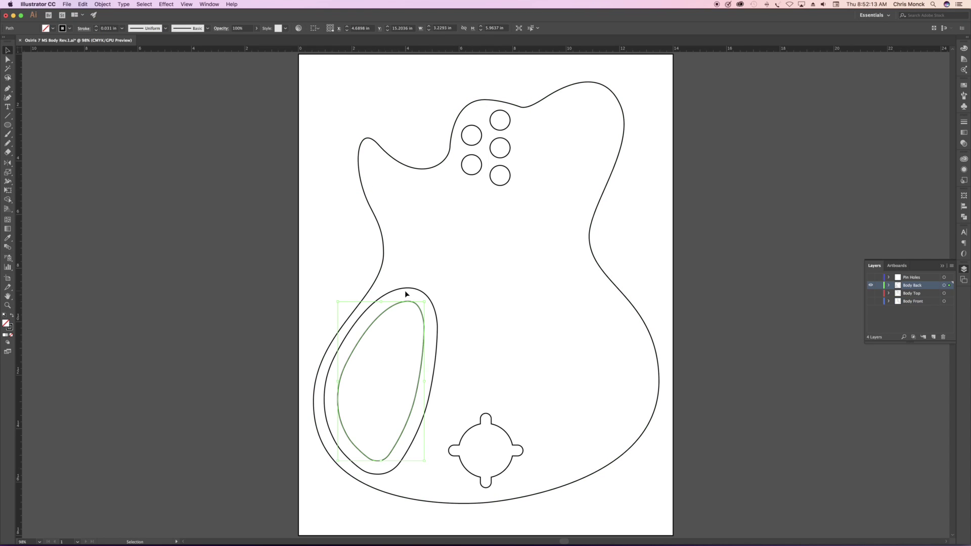
{"action": "left_click", "coordinate": [404, 304]}
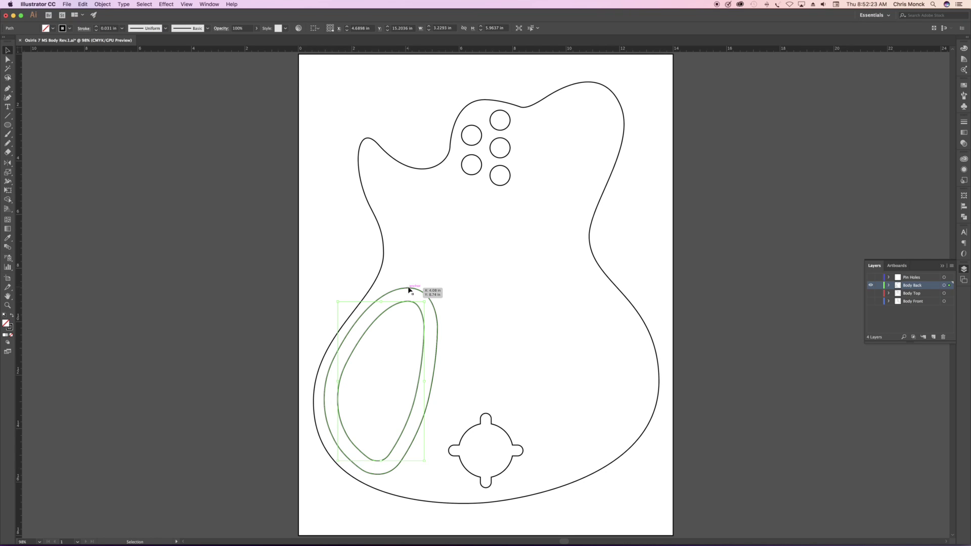
{"action": "left_click", "coordinate": [245, 324]}
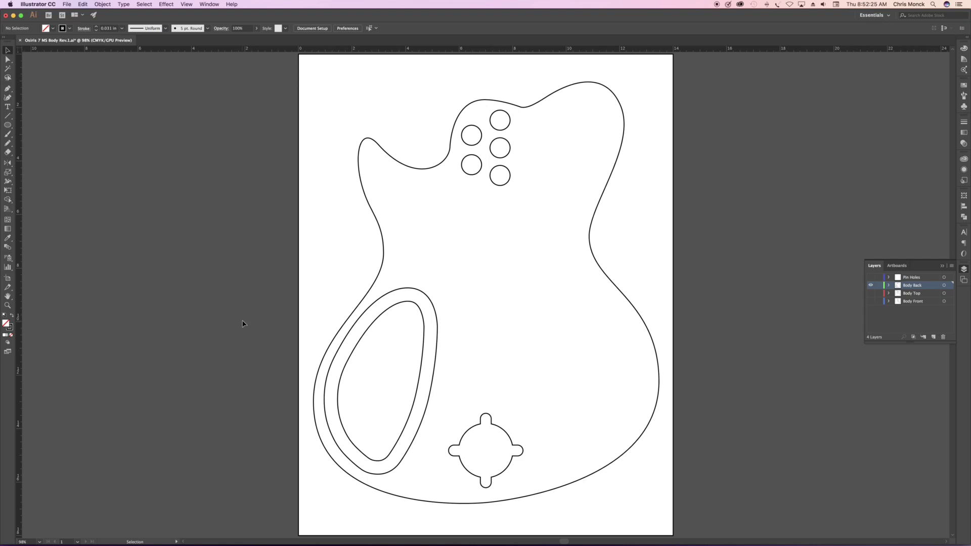
- Check the bottom knob-cavity shape and the lower-right, middle and upper-left circles
{"action": "left_click", "coordinate": [504, 432]}
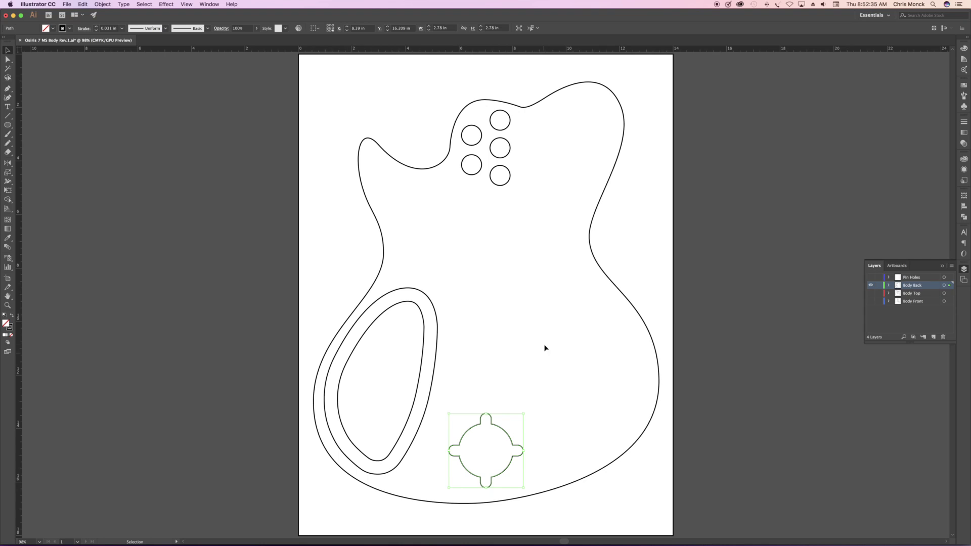
{"action": "left_click", "coordinate": [507, 182]}
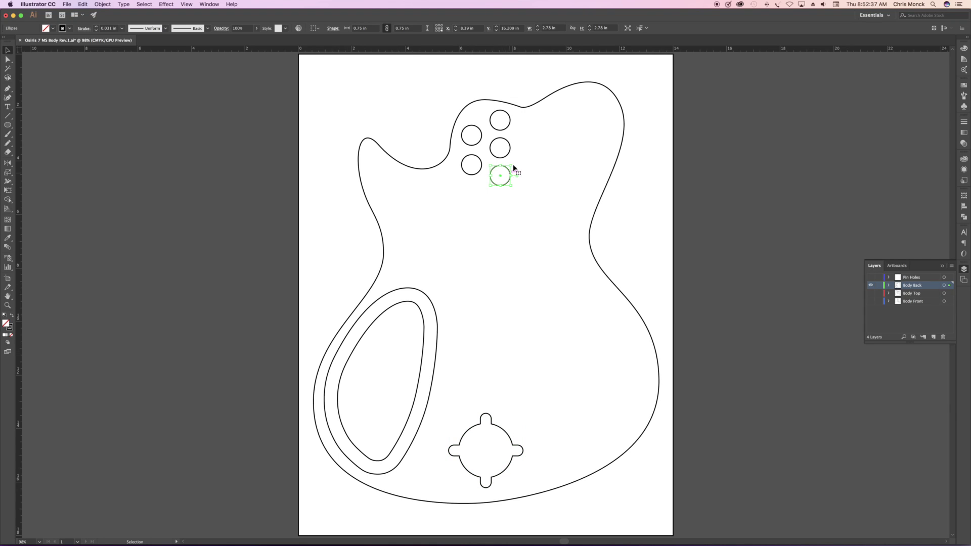
{"action": "left_click", "coordinate": [510, 156]}
{"action": "left_click_drag", "start_coordinate": [478, 142], "coordinate": [479, 165]}
{"action": "left_click", "coordinate": [808, 304]}
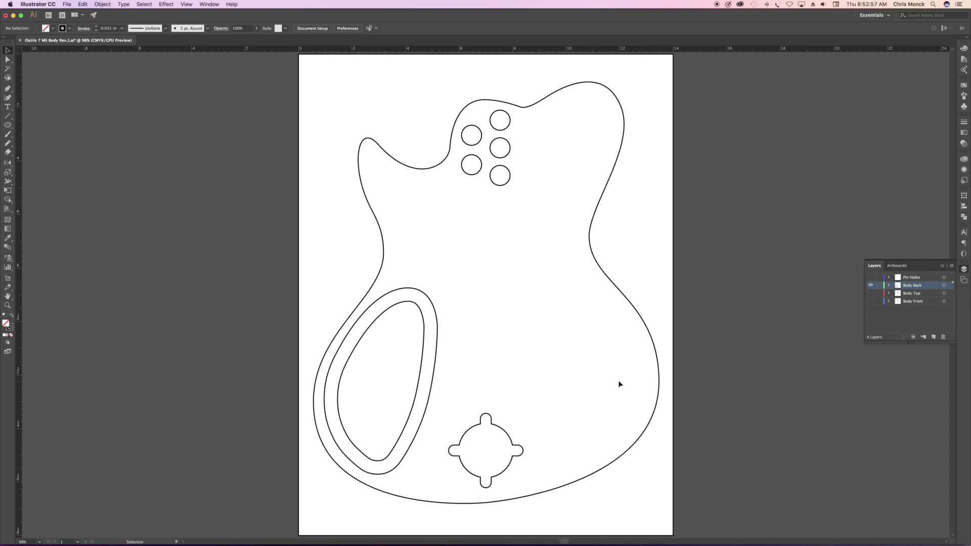
{"action": "left_click", "coordinate": [870, 285]}
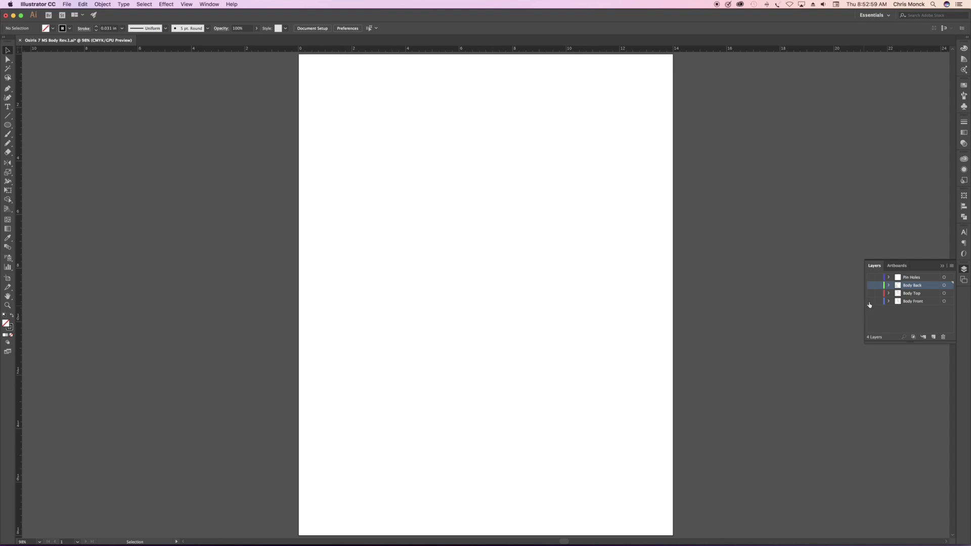
{"action": "left_click", "coordinate": [870, 306]}
{"action": "left_click", "coordinate": [870, 303]}
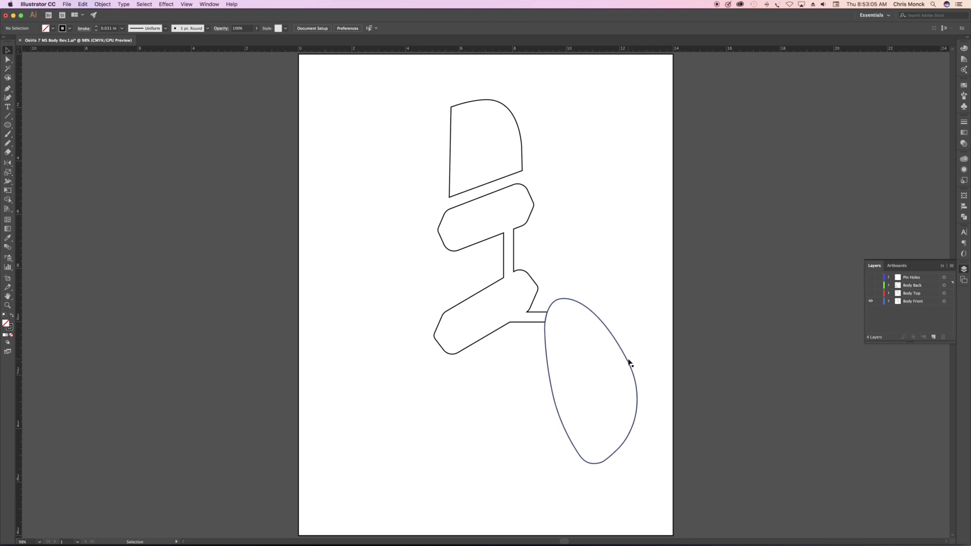
{"action": "left_click", "coordinate": [870, 300]}
{"action": "left_click", "coordinate": [870, 285]}
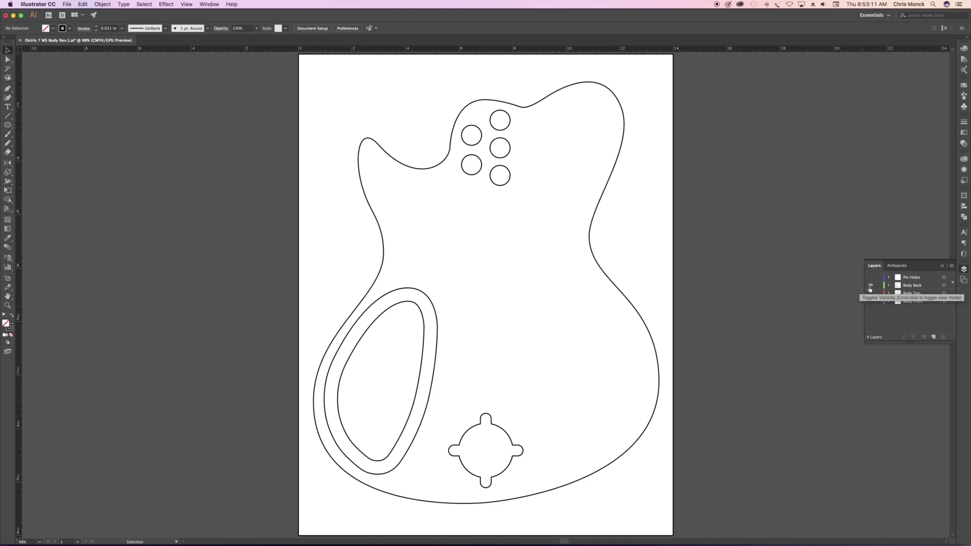
{"action": "left_click", "coordinate": [870, 287]}
{"action": "left_click", "coordinate": [870, 302]}
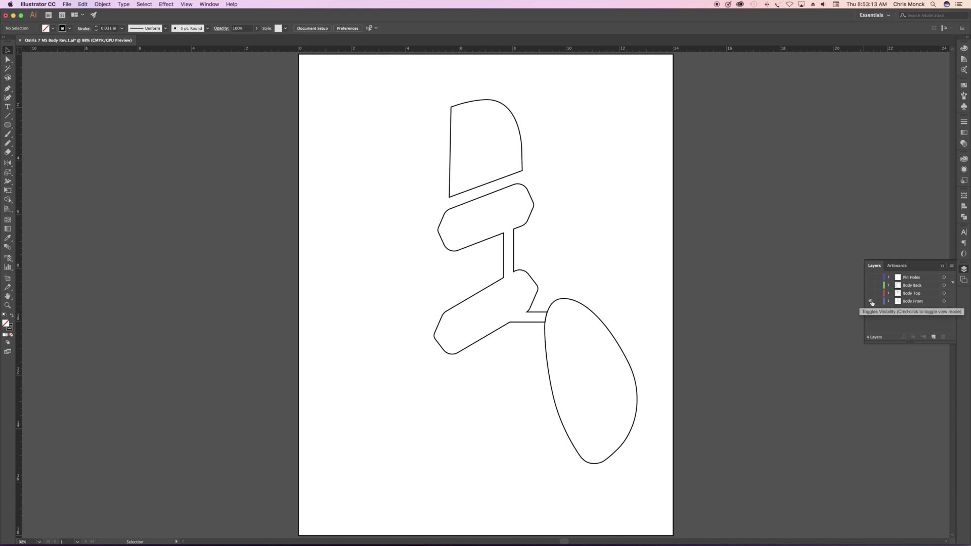
{"action": "left_click", "coordinate": [870, 301]}
{"action": "left_click", "coordinate": [870, 286]}
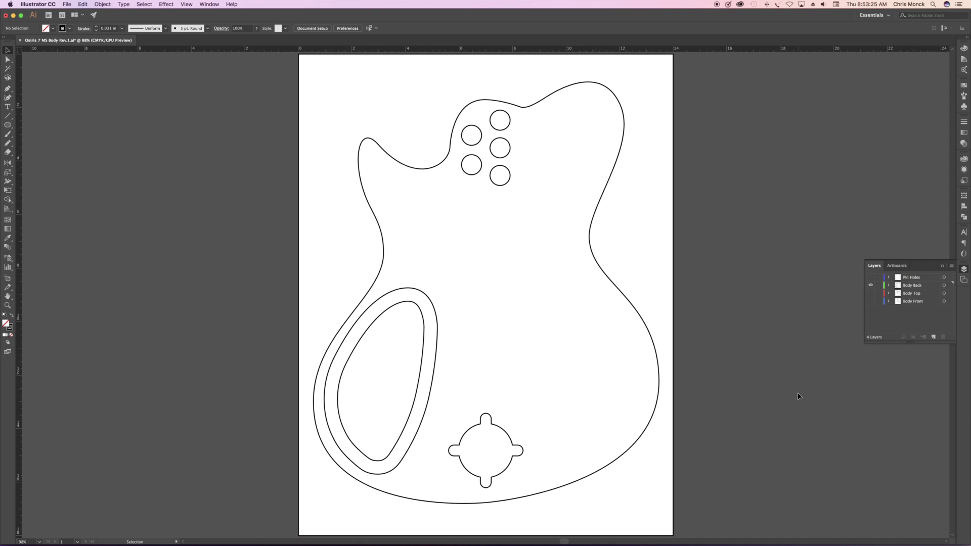
{"action": "left_click", "coordinate": [871, 286]}
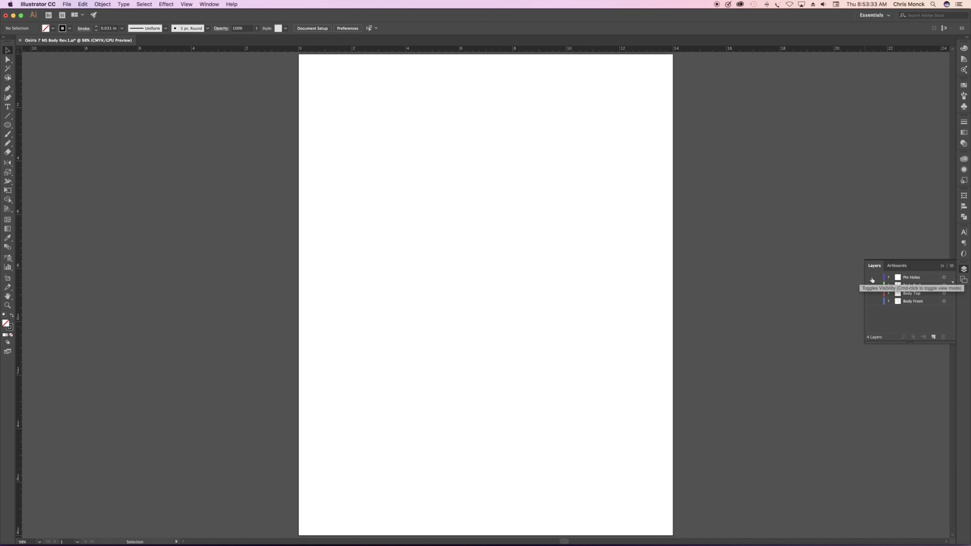
- Make Pin Holes the active layer, then compare Pin Holes, Body Front and Body Back individually
{"action": "left_click", "coordinate": [871, 278]}
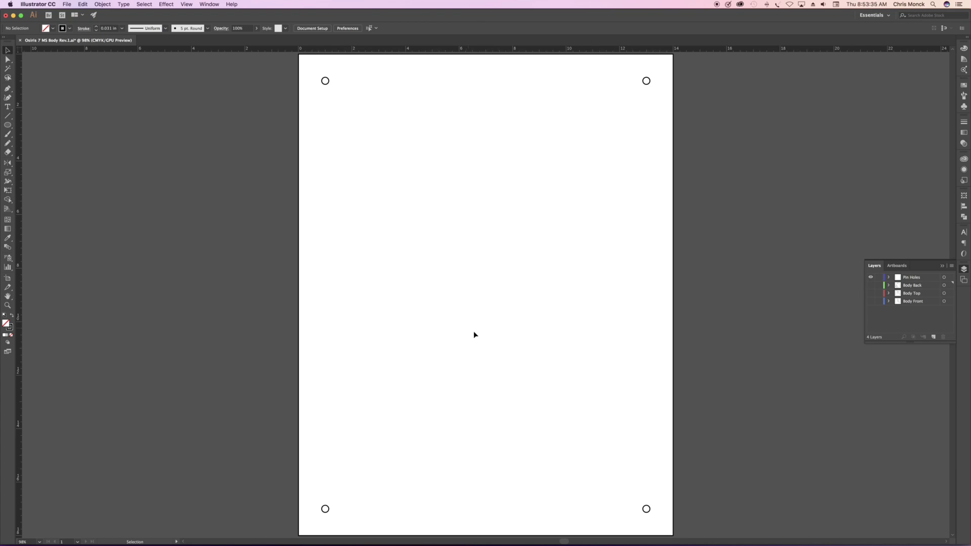
{"action": "left_click", "coordinate": [923, 278]}
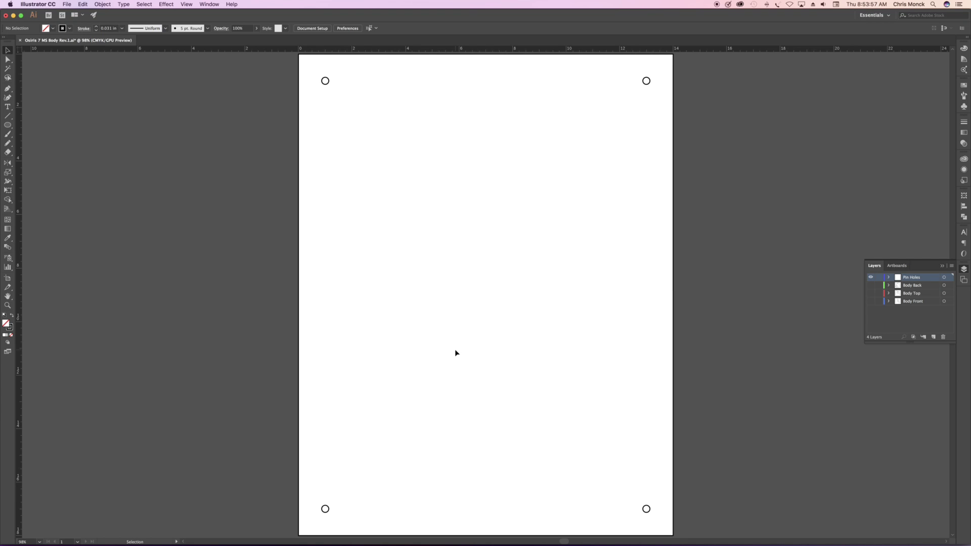
{"action": "left_click", "coordinate": [871, 278]}
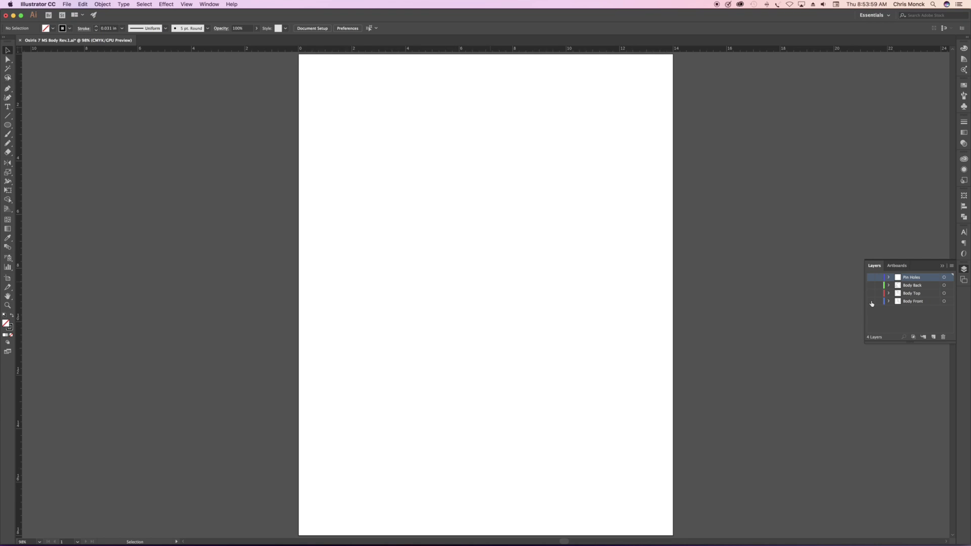
{"action": "left_click", "coordinate": [870, 302]}
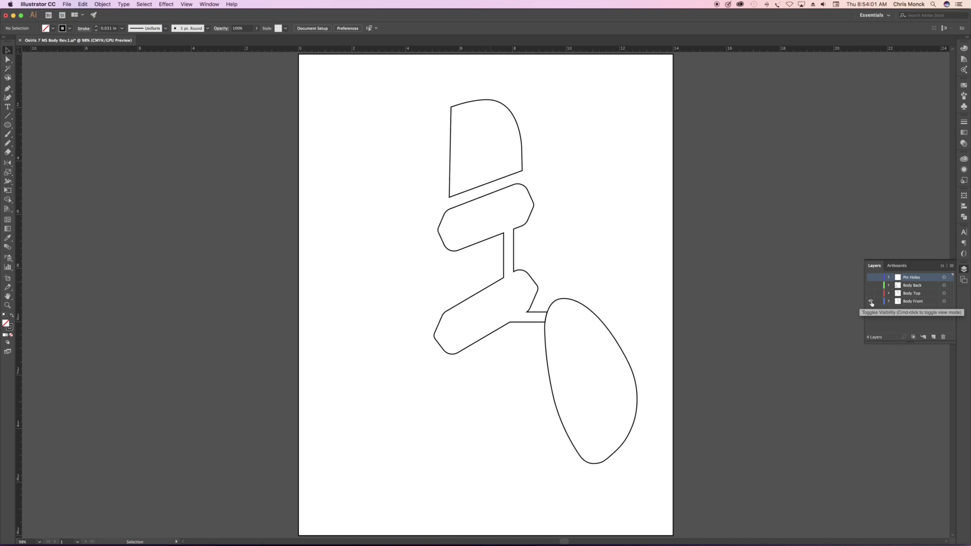
{"action": "left_click", "coordinate": [870, 302]}
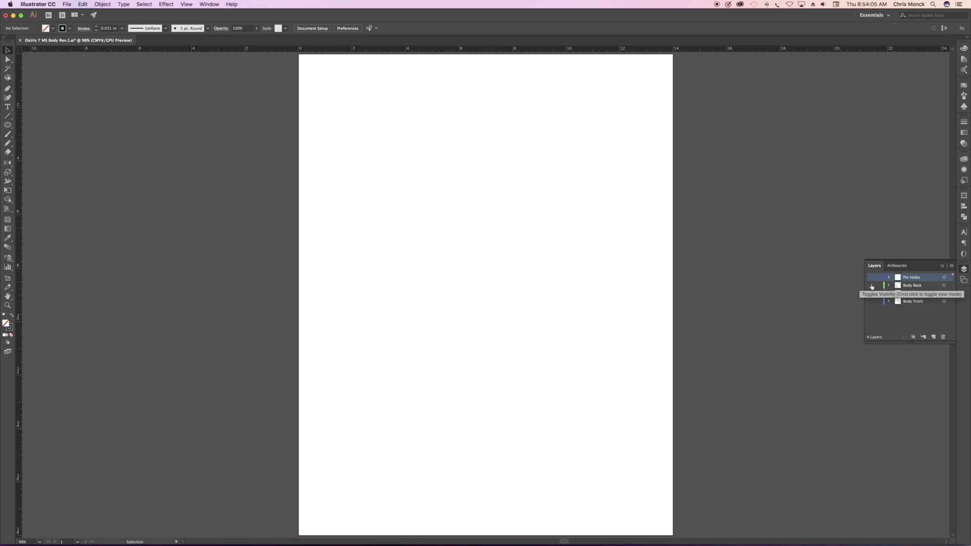
{"action": "left_click", "coordinate": [871, 285]}
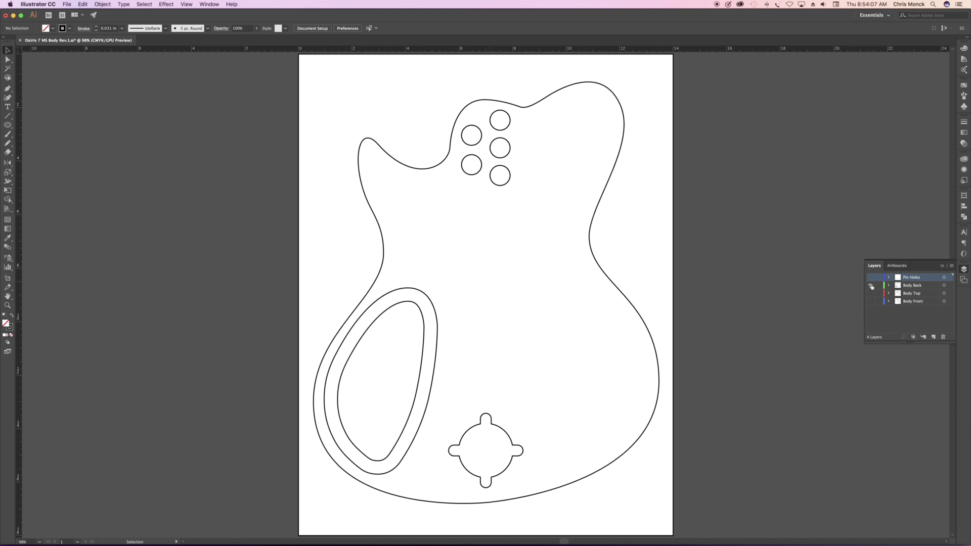
{"action": "left_click", "coordinate": [871, 286]}
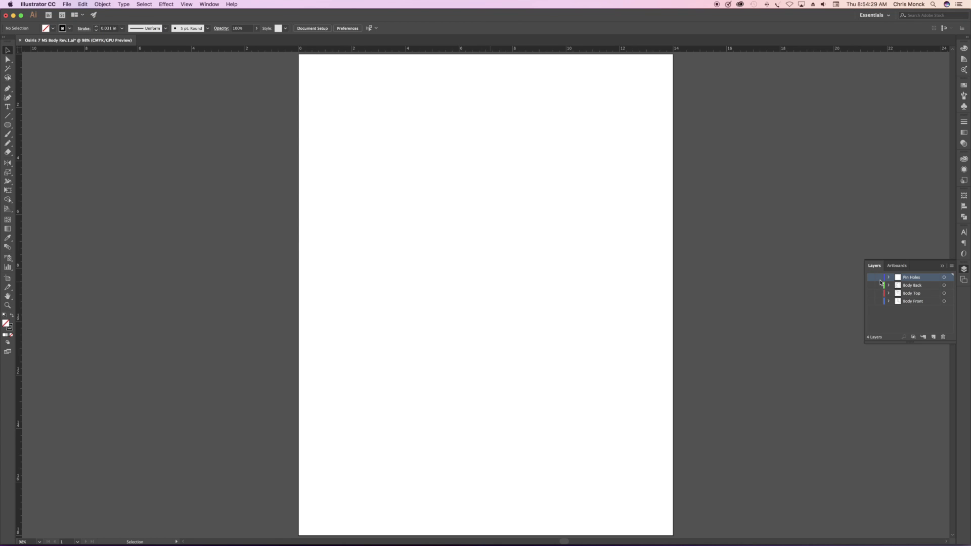
- Show all four layers together, then hide them down to only Body Front visible
{"action": "left_click", "coordinate": [870, 277]}
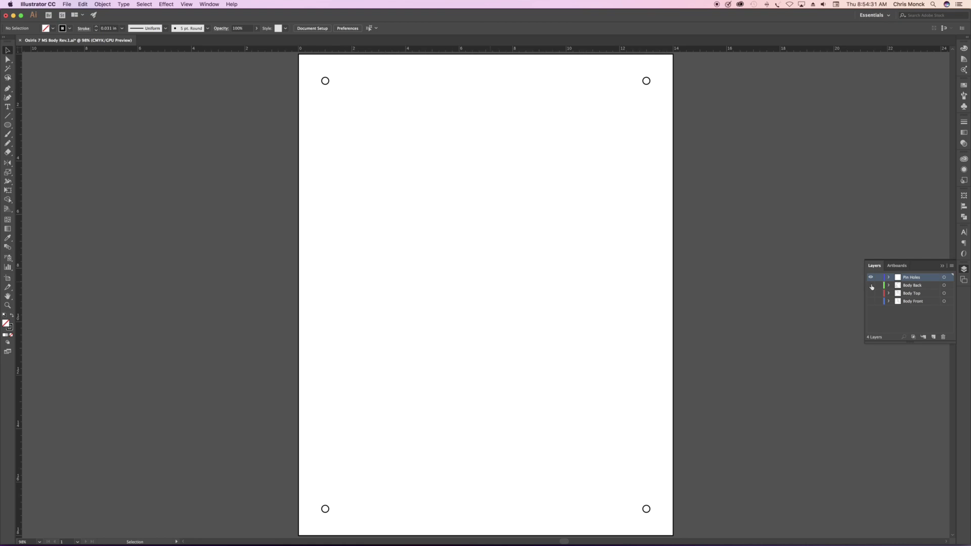
{"action": "left_click", "coordinate": [870, 285]}
{"action": "left_click", "coordinate": [869, 293]}
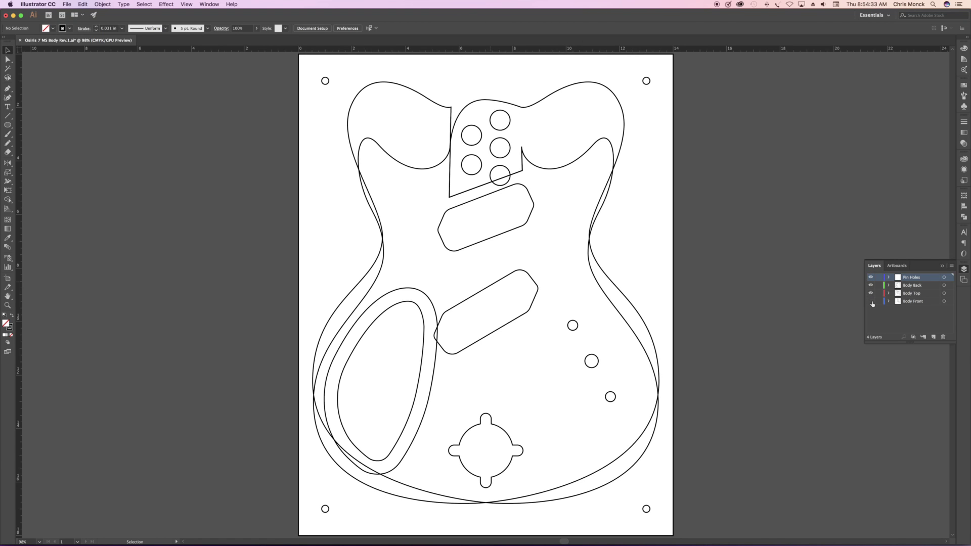
{"action": "left_click", "coordinate": [870, 301]}
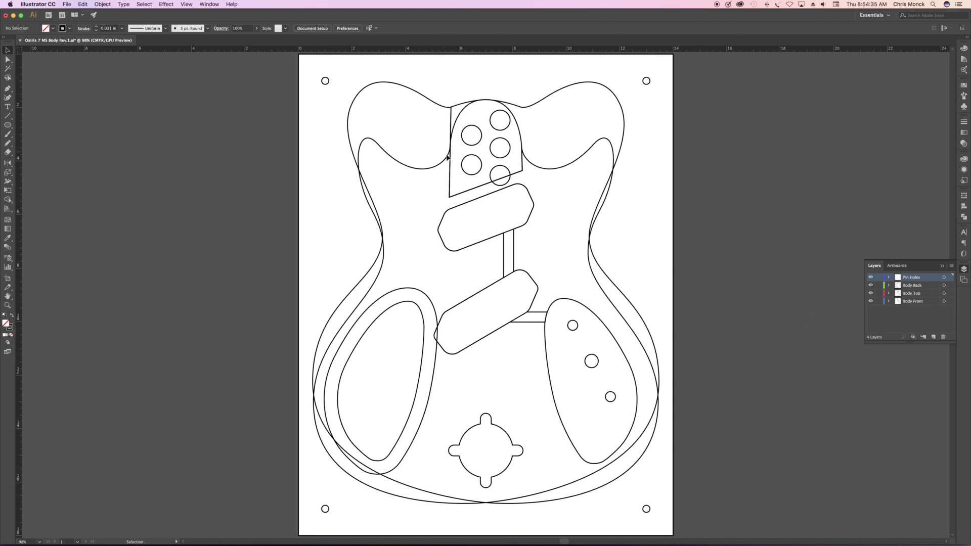
{"action": "left_click", "coordinate": [870, 301]}
{"action": "left_click", "coordinate": [870, 294]}
{"action": "left_click", "coordinate": [870, 285]}
{"action": "left_click", "coordinate": [870, 277]}
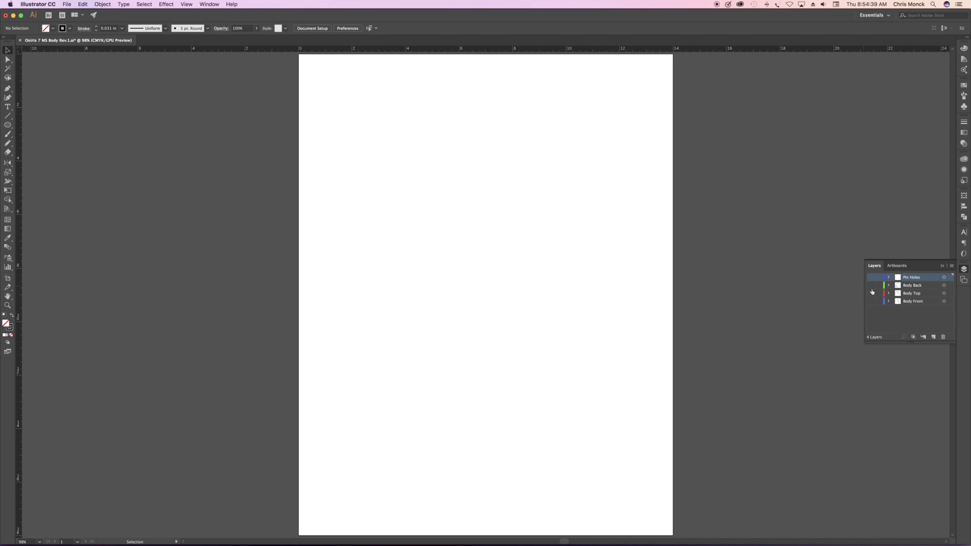
{"action": "left_click", "coordinate": [870, 301]}
{"action": "left_click", "coordinate": [870, 293]}
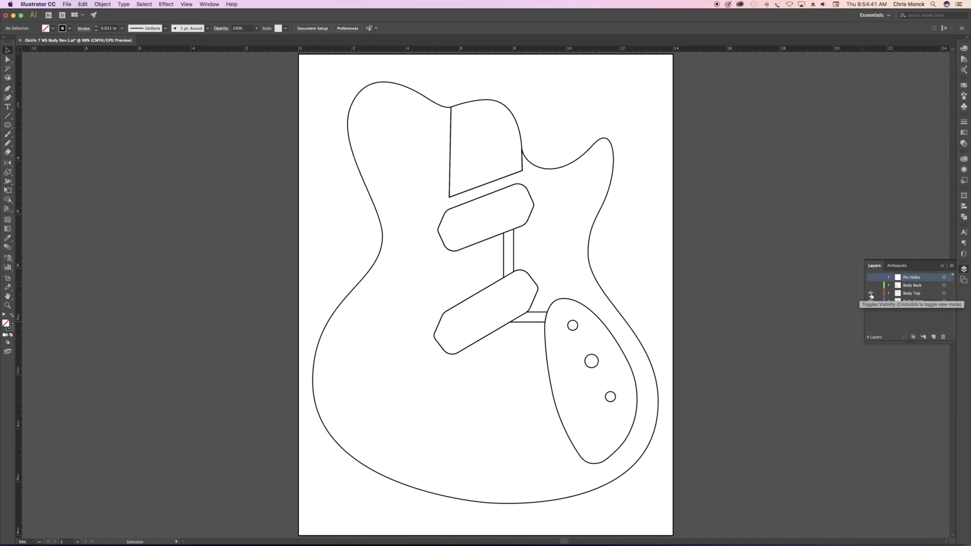
{"action": "left_click", "coordinate": [870, 295]}
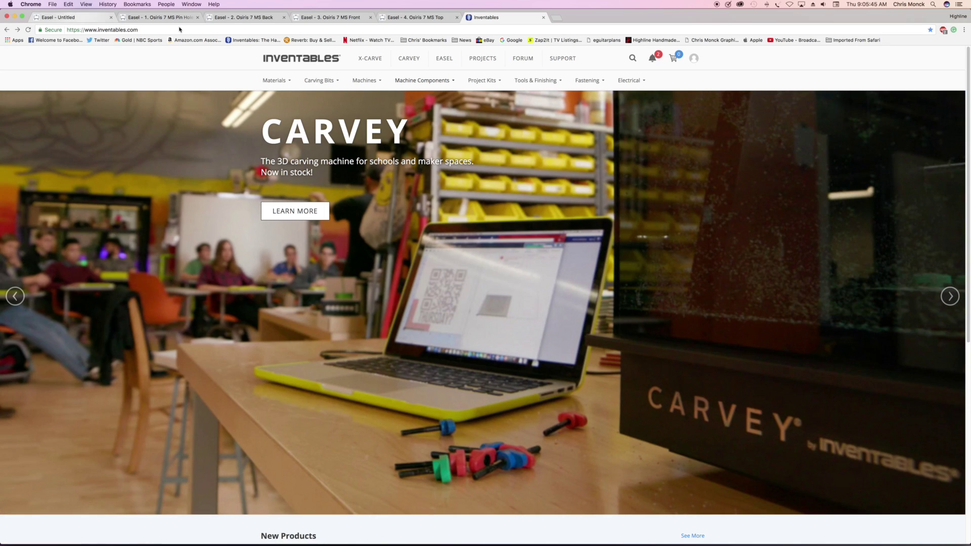
- Go to the Easel page on Inventables and switch to the 'Easel - Untitled' project
{"action": "left_click", "coordinate": [444, 58]}
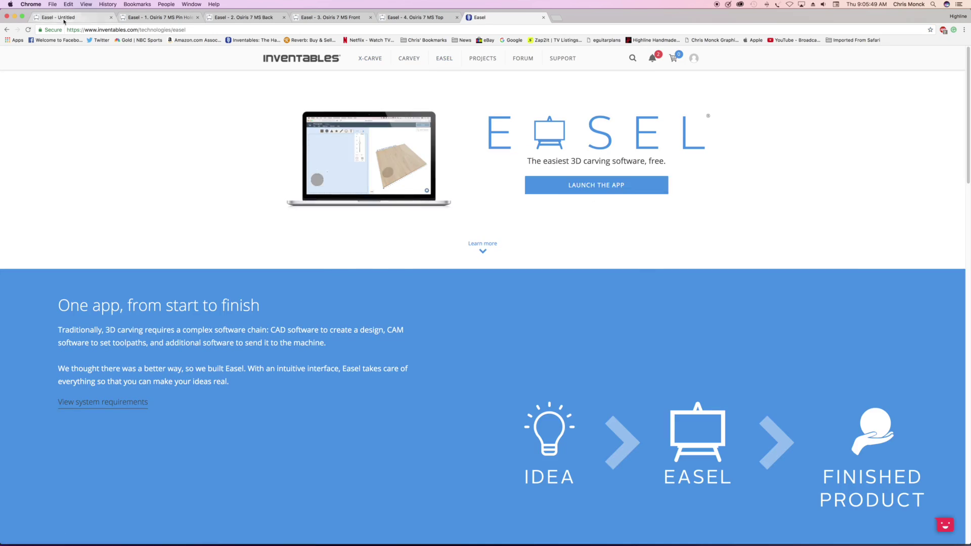
{"action": "left_click", "coordinate": [64, 19]}
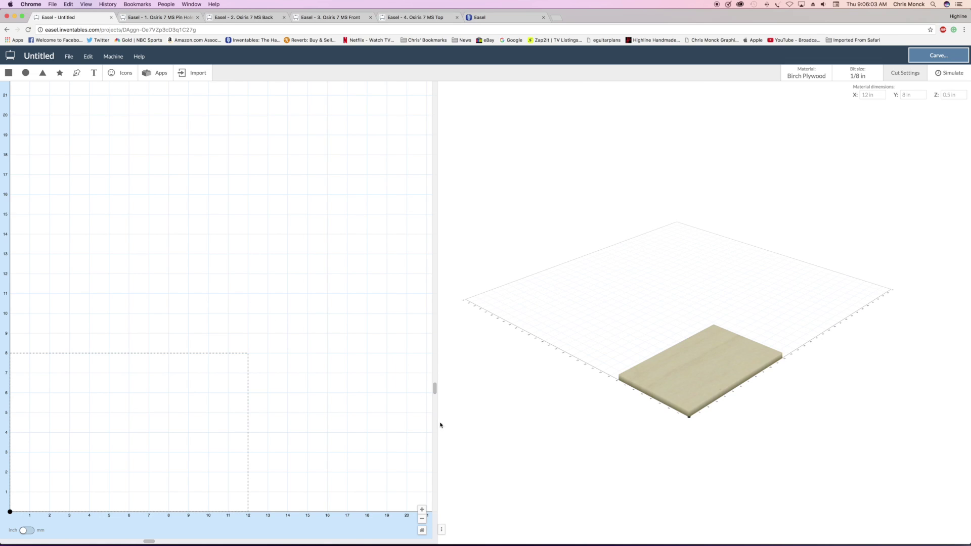
- Change the project's stock material from Birch Plywood to Bubinga
{"action": "left_click_drag", "start_coordinate": [617, 423], "coordinate": [589, 390]}
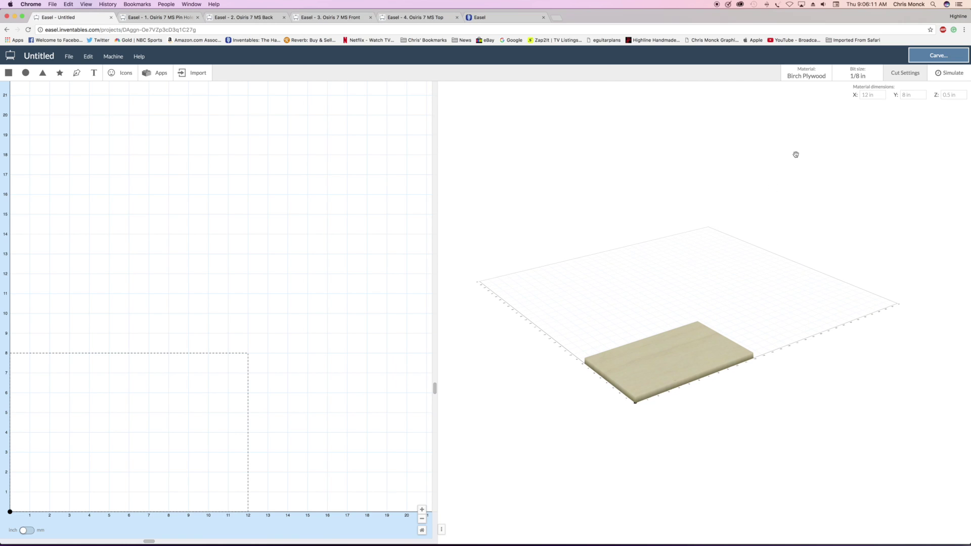
{"action": "left_click", "coordinate": [810, 77]}
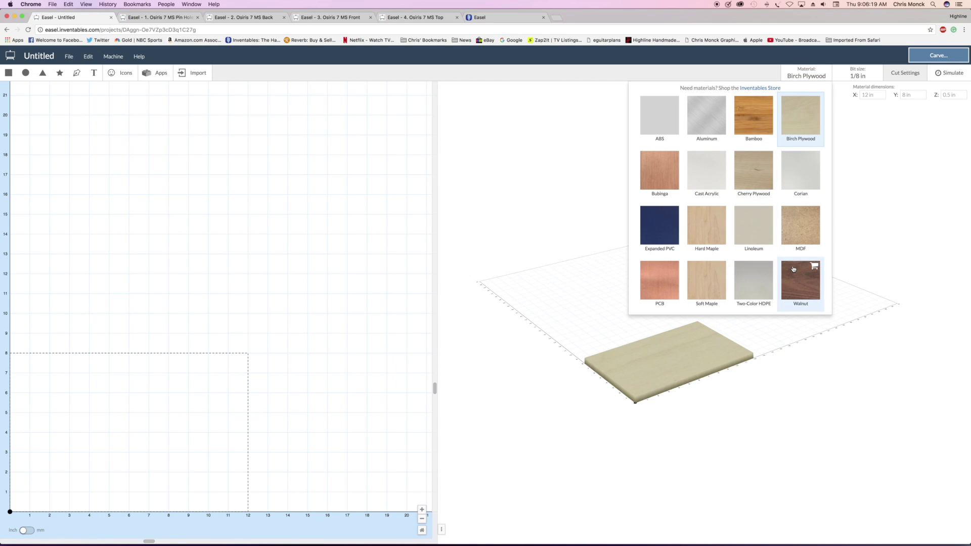
{"action": "left_click", "coordinate": [652, 176]}
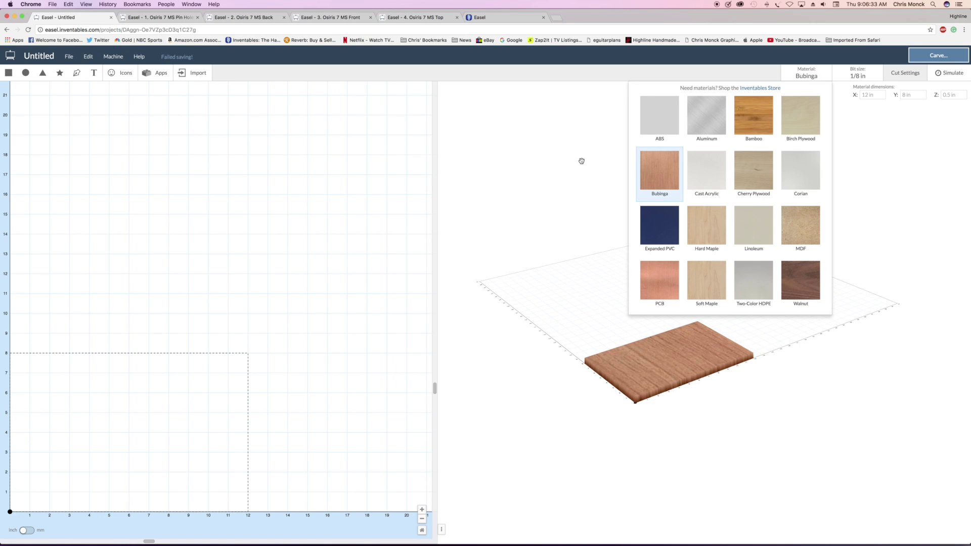
{"action": "left_click", "coordinate": [581, 161]}
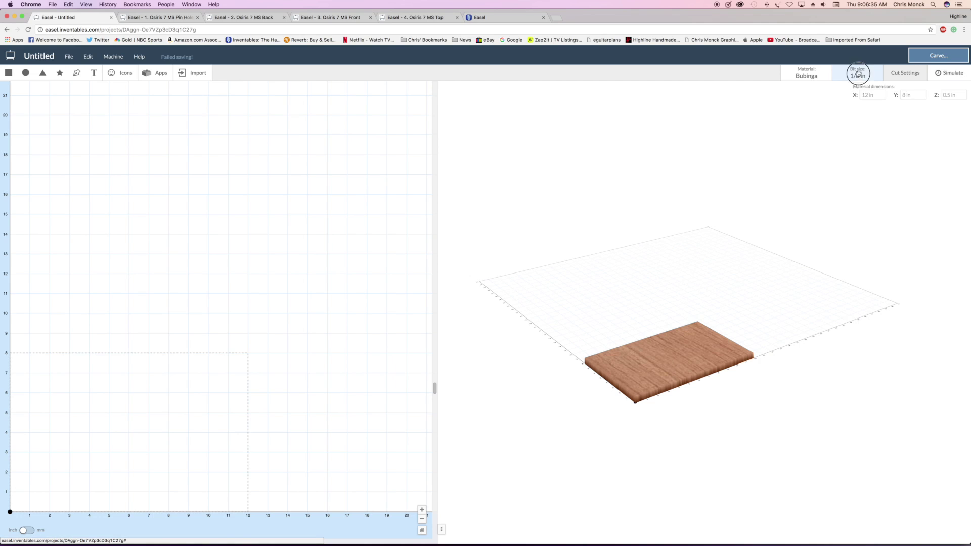
- Set a custom bit diameter of 0.25 in in place of the 1/8 in bit
{"action": "left_click", "coordinate": [858, 76]}
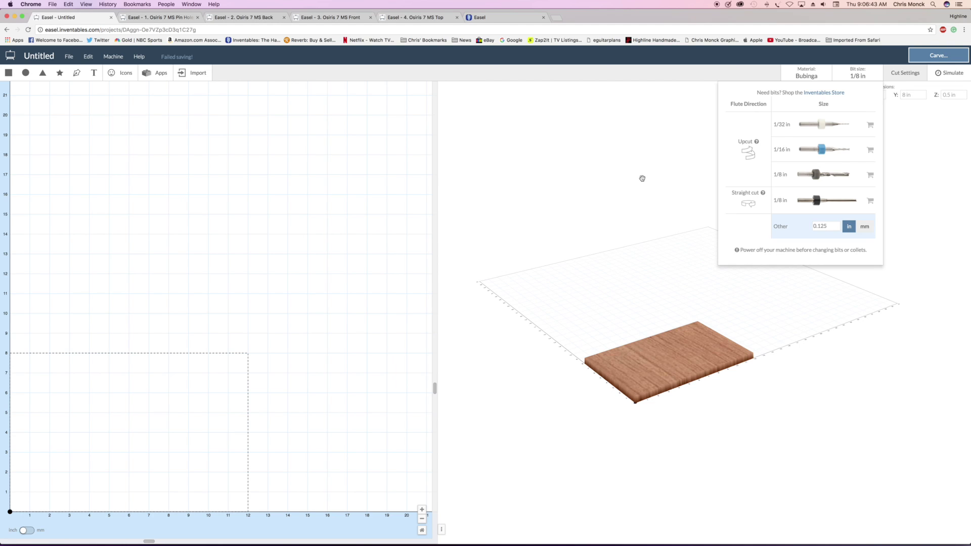
{"action": "left_click", "coordinate": [819, 226]}
{"action": "key", "text": "BackSpace"}
{"action": "left_click", "coordinate": [631, 168]}
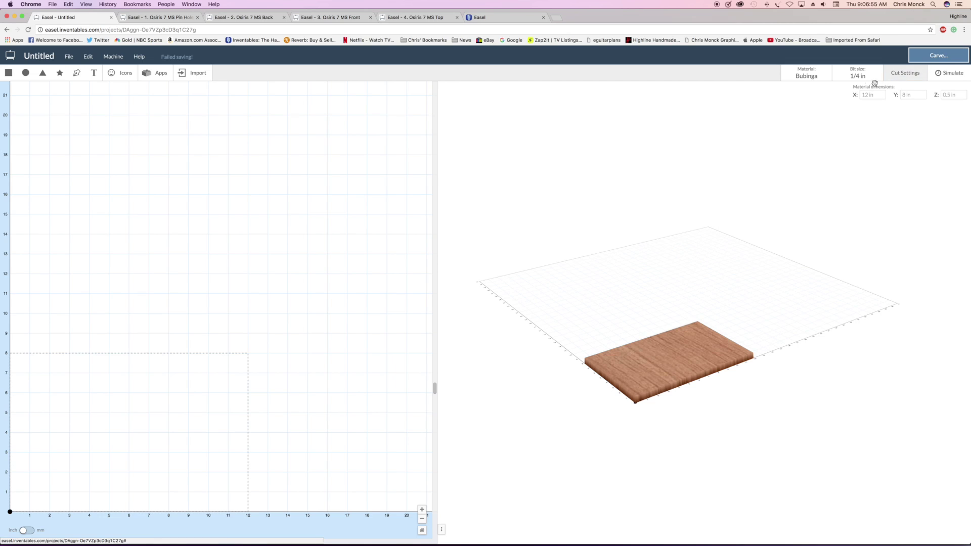
{"action": "left_click", "coordinate": [905, 73]}
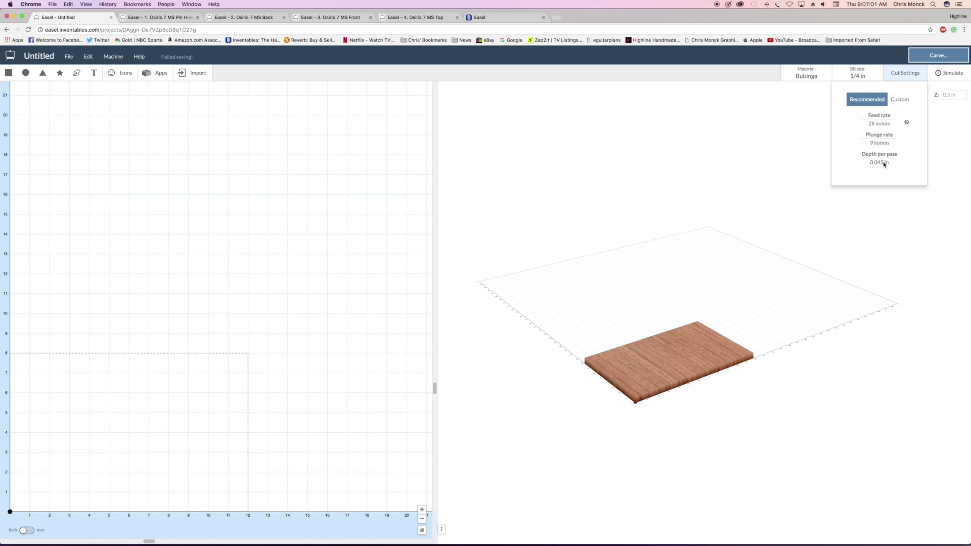
- Use custom cut settings with a 100 in/min feed rate and 0.06 in depth per pass
{"action": "left_click", "coordinate": [898, 101]}
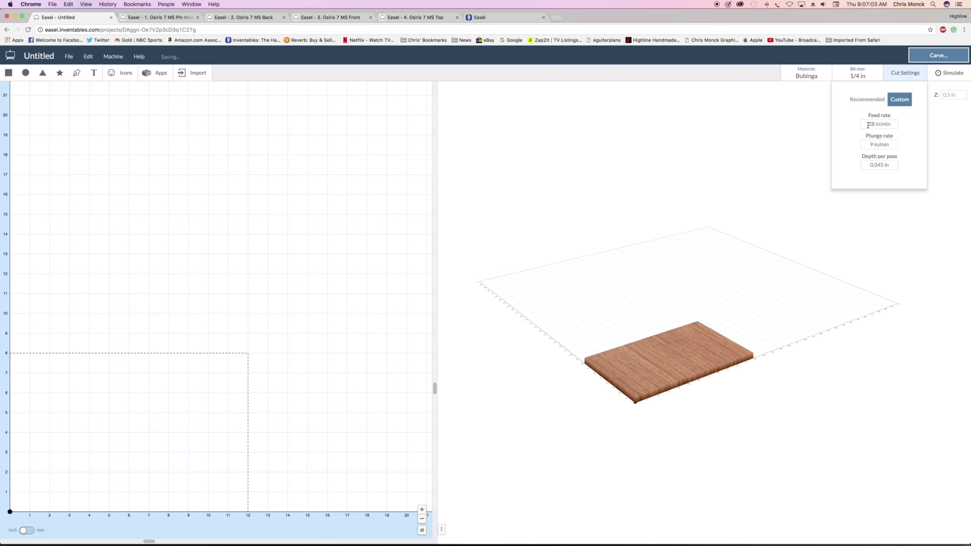
{"action": "left_click", "coordinate": [868, 125]}
{"action": "double_click", "coordinate": [868, 123]}
{"action": "type", "text": "100"}
{"action": "left_click_drag", "start_coordinate": [883, 165], "coordinate": [875, 165]}
{"action": "type", "text": "6"}
{"action": "left_click", "coordinate": [883, 213]}
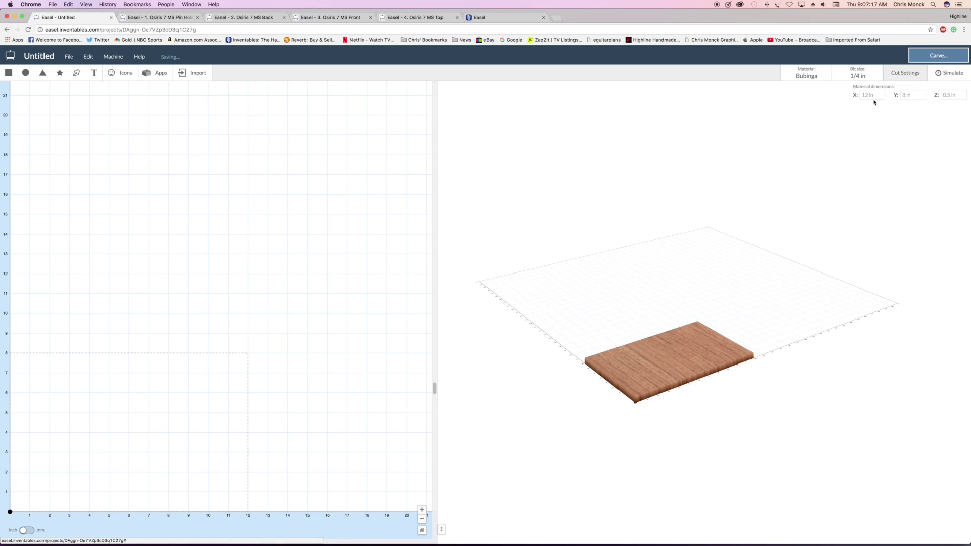
- Set the Bubinga stock dimensions to 14 x 18 x 1.5 in and view the thicker board
{"action": "double_click", "coordinate": [865, 95]}
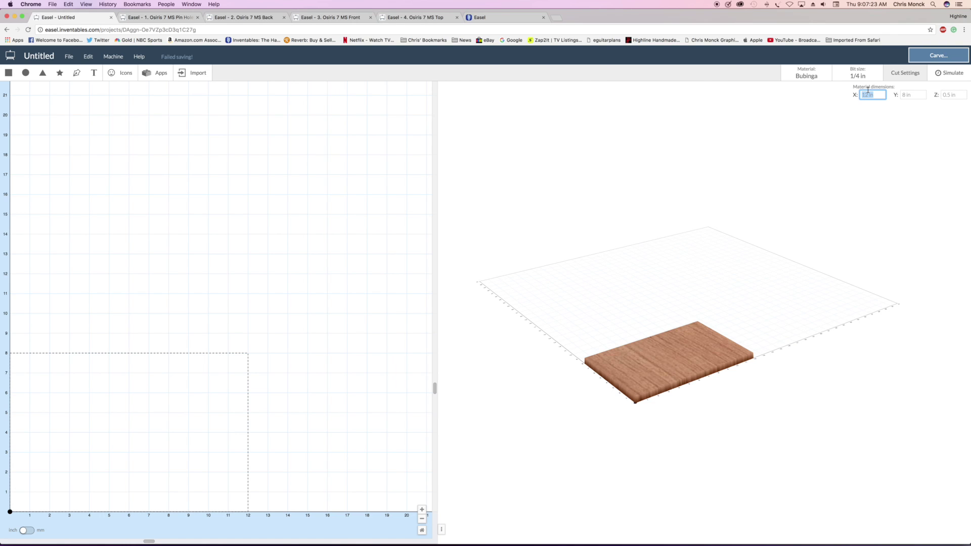
{"action": "type", "text": "14"}
{"action": "left_click", "coordinate": [901, 94]}
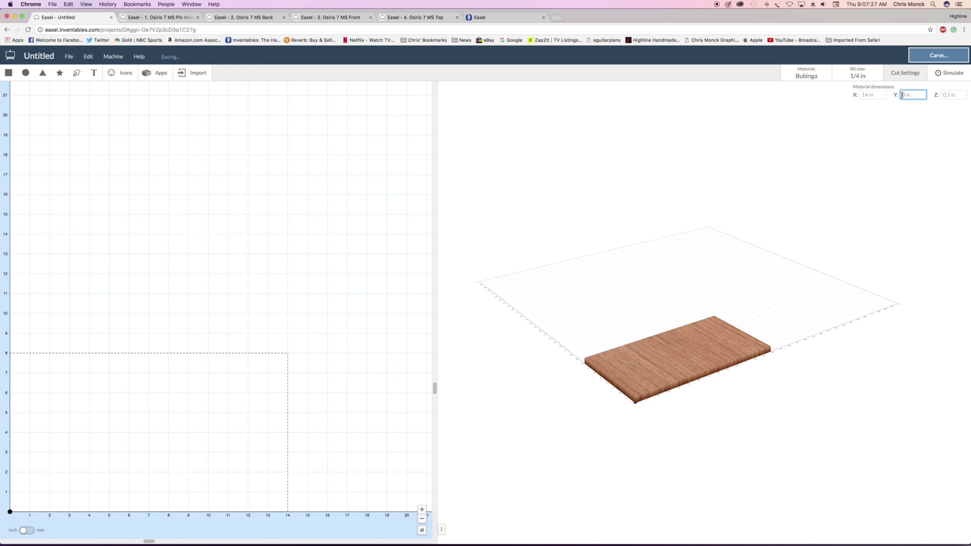
{"action": "type", "text": "1"}
{"action": "left_click", "coordinate": [945, 94]}
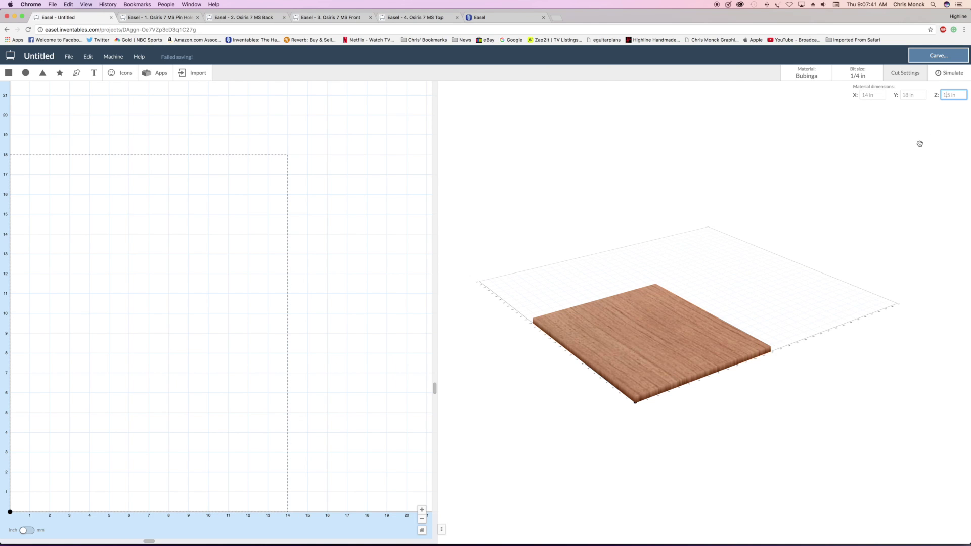
{"action": "left_click_drag", "start_coordinate": [607, 509], "coordinate": [528, 458]}
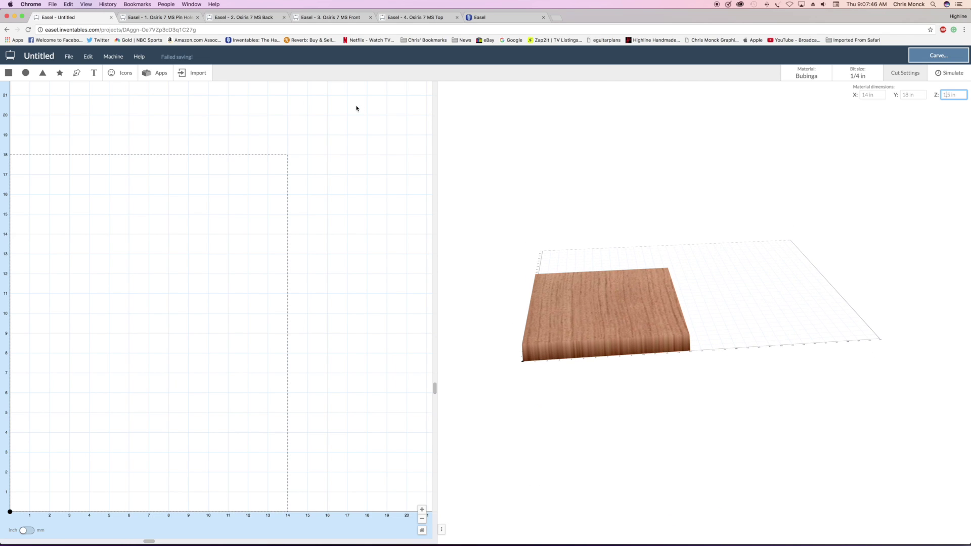
{"action": "left_click", "coordinate": [177, 18]}
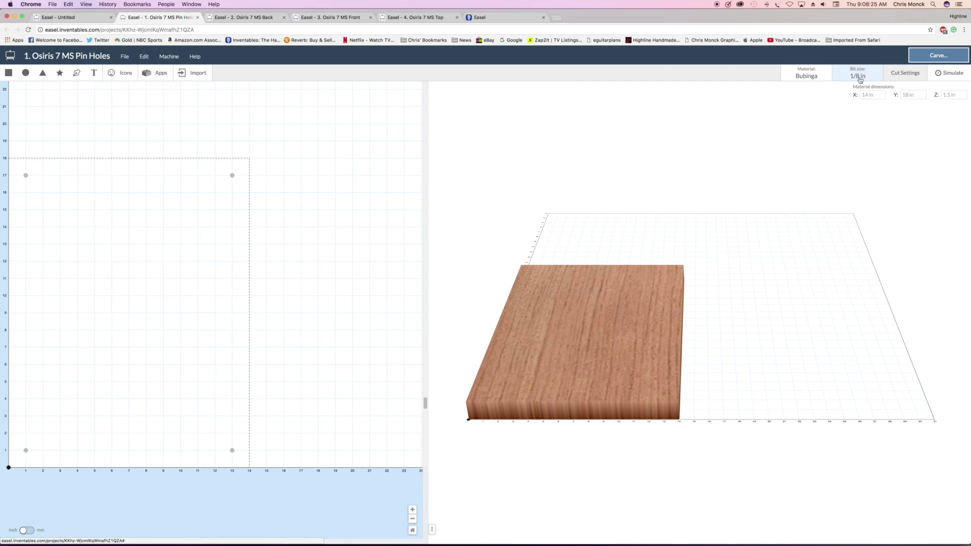
- Review the Pin Holes project's cut settings on its 14 x 18 x 1.5 in Bubinga board
{"action": "left_click", "coordinate": [908, 75]}
{"action": "left_click", "coordinate": [908, 74]}
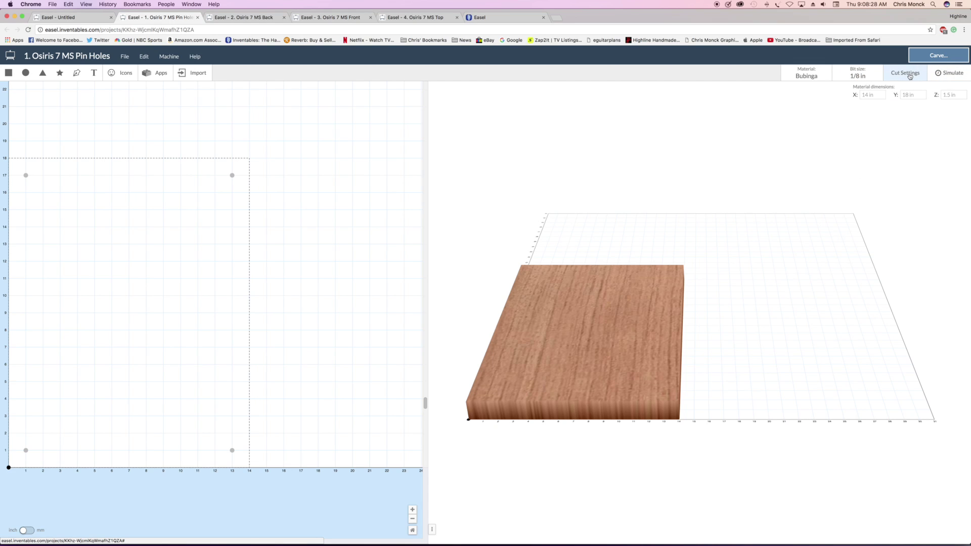
- Simulate the Pin Holes toolpath from a top-down view, then open the 2. Osiris 7 MS Back project
{"action": "left_click", "coordinate": [954, 74]}
{"action": "mouse_move", "coordinate": [589, 450]}
{"action": "left_mouse_down"}
{"action": "mouse_move", "coordinate": [617, 390]}
{"action": "mouse_move", "coordinate": [614, 360]}
{"action": "mouse_move", "coordinate": [589, 448]}
{"action": "mouse_move", "coordinate": [570, 476]}
{"action": "mouse_move", "coordinate": [576, 459]}
{"action": "left_mouse_up"}
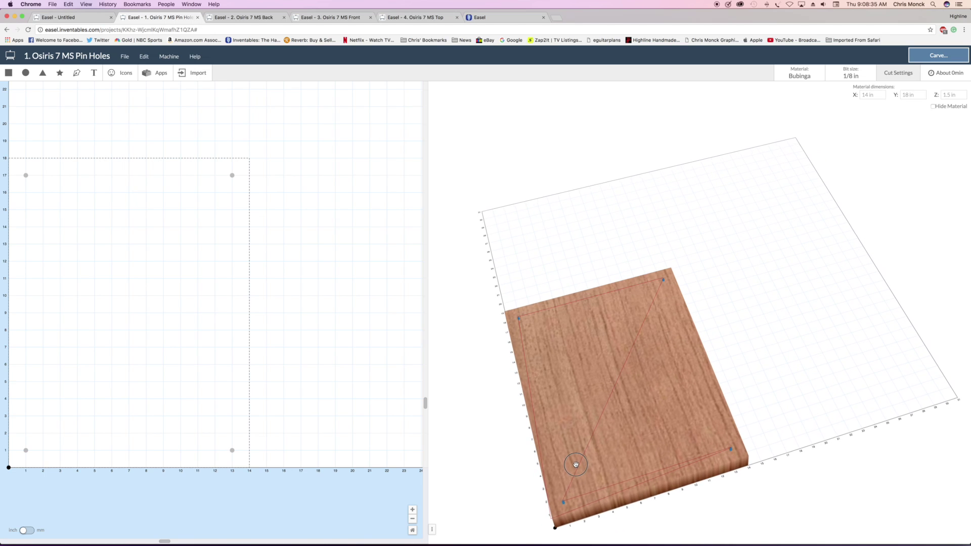
{"action": "left_click", "coordinate": [247, 17]}
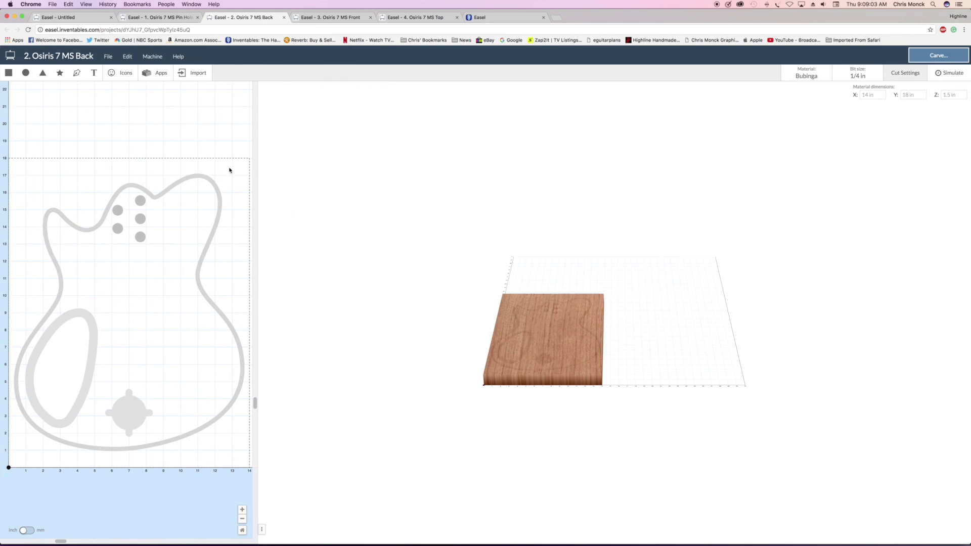
- Widen the design canvas and confirm the guitar body outline is an outline cut 0.25 in deep
{"action": "left_click_drag", "start_coordinate": [263, 530], "coordinate": [476, 501]}
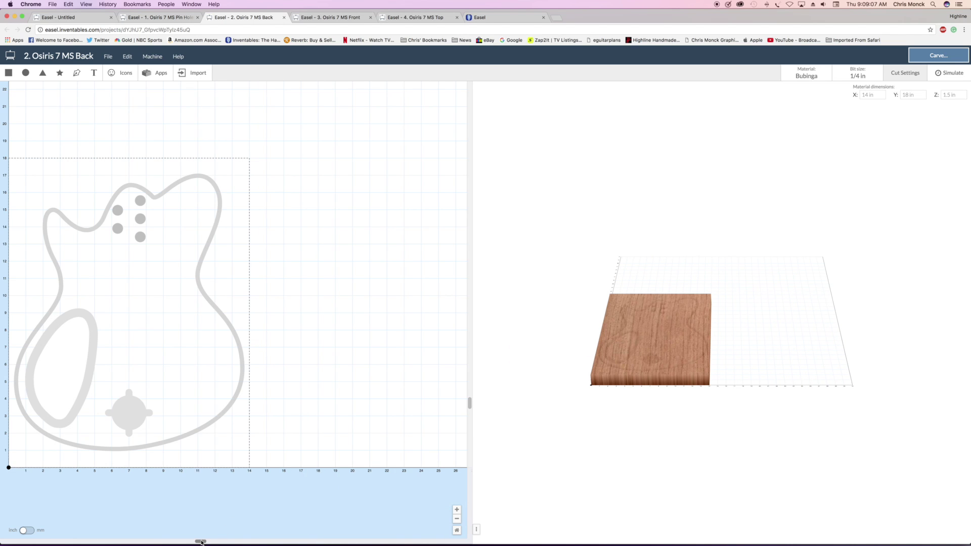
{"action": "left_click_drag", "start_coordinate": [201, 542], "coordinate": [129, 538]}
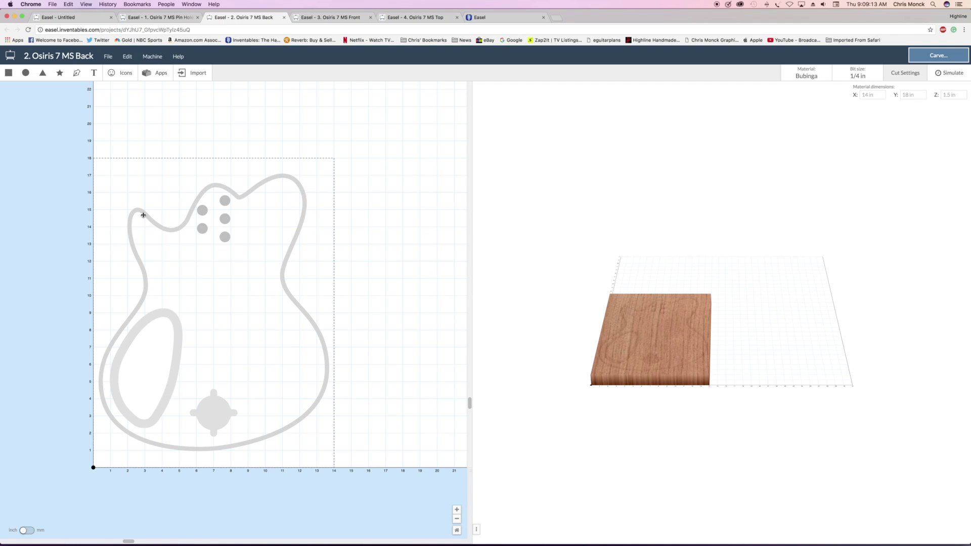
{"action": "left_click", "coordinate": [295, 302]}
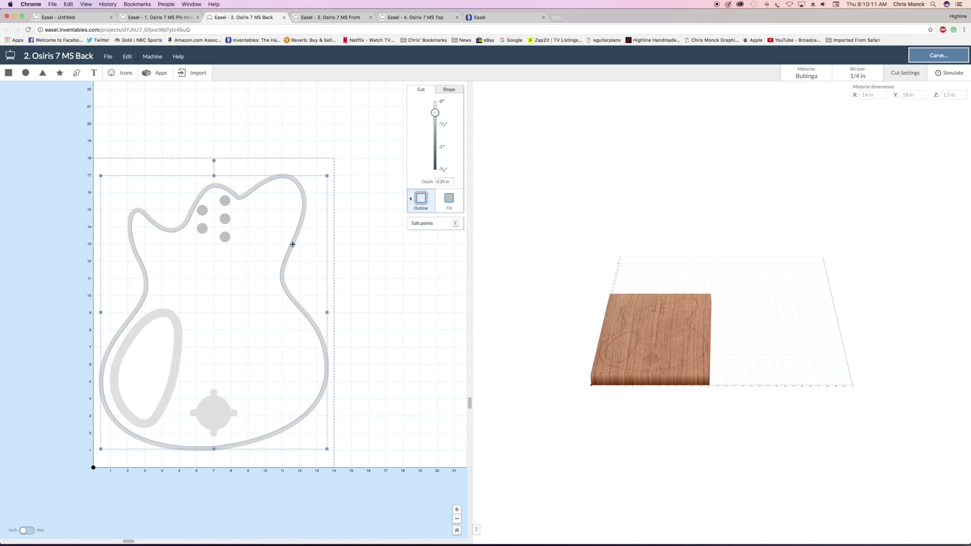
- Check the small circles' 0.375 in cut depth and re-inspect the guitar body outline
{"action": "left_click", "coordinate": [226, 238]}
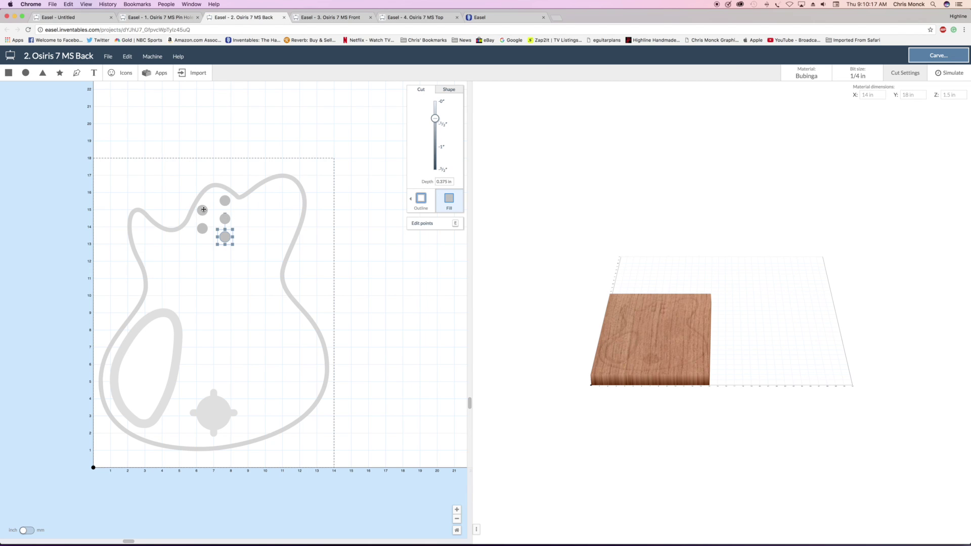
{"action": "left_click", "coordinate": [202, 210]}
{"action": "left_click", "coordinate": [211, 310]}
{"action": "left_click", "coordinate": [179, 337]}
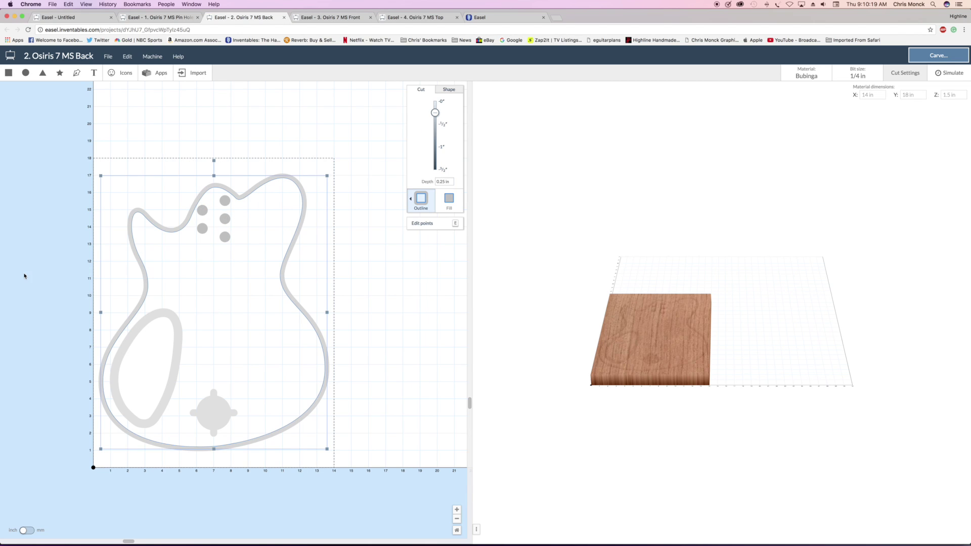
{"action": "left_click", "coordinate": [152, 342]}
- Check the oval and knob-shaped cavities, both pocket cuts 0.1875 in deep
{"action": "left_click", "coordinate": [153, 345]}
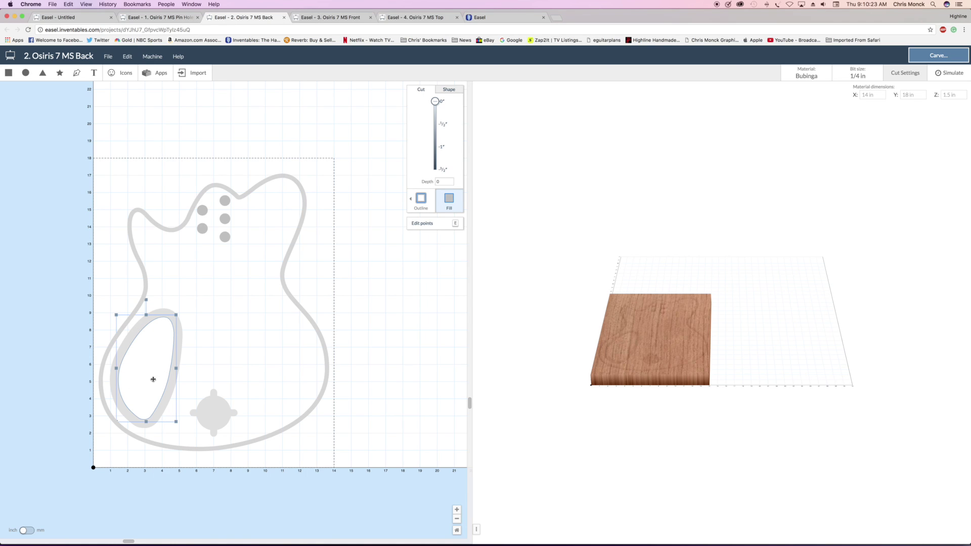
{"action": "left_click", "coordinate": [134, 329]}
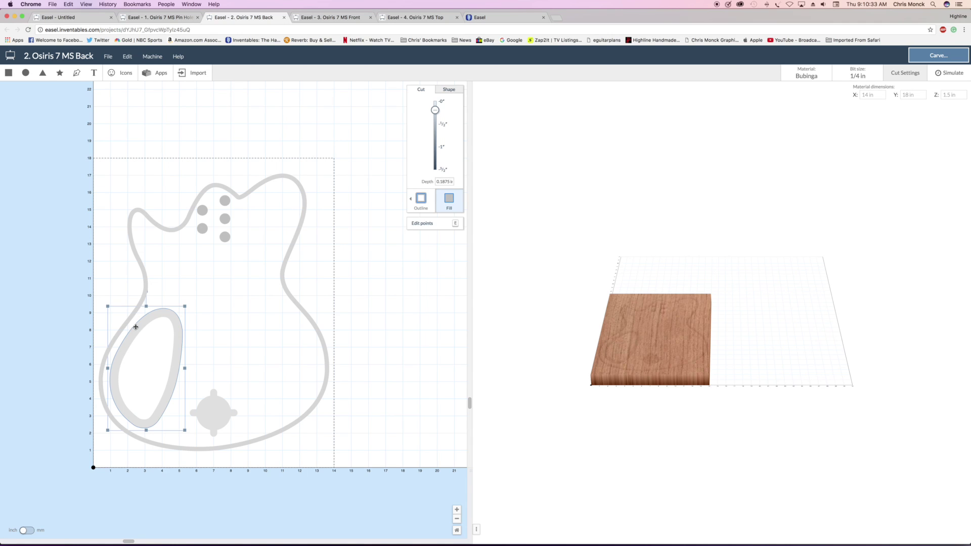
{"action": "left_click", "coordinate": [44, 260]}
{"action": "left_click", "coordinate": [215, 412]}
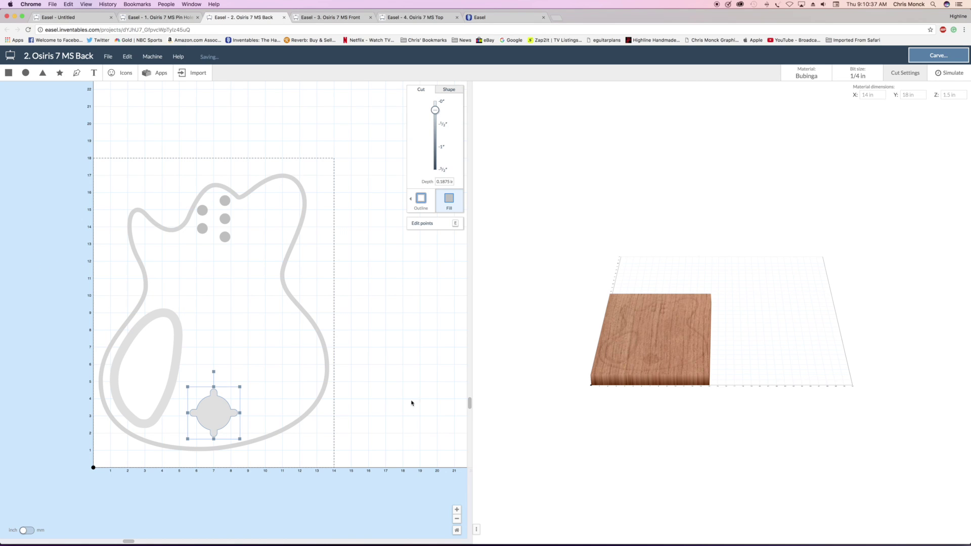
{"action": "left_click", "coordinate": [437, 295]}
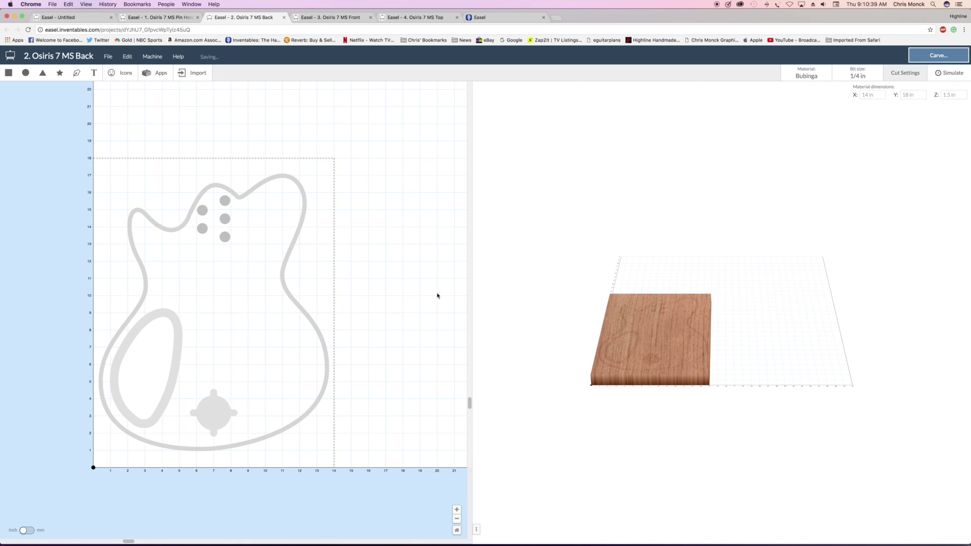
- Simulate the Back toolpath on Bubinga at an angled view (about 6 minutes), then open the Front project
{"action": "scroll", "coordinate": [627, 368], "scroll_direction": "up", "scroll_amount": 5}
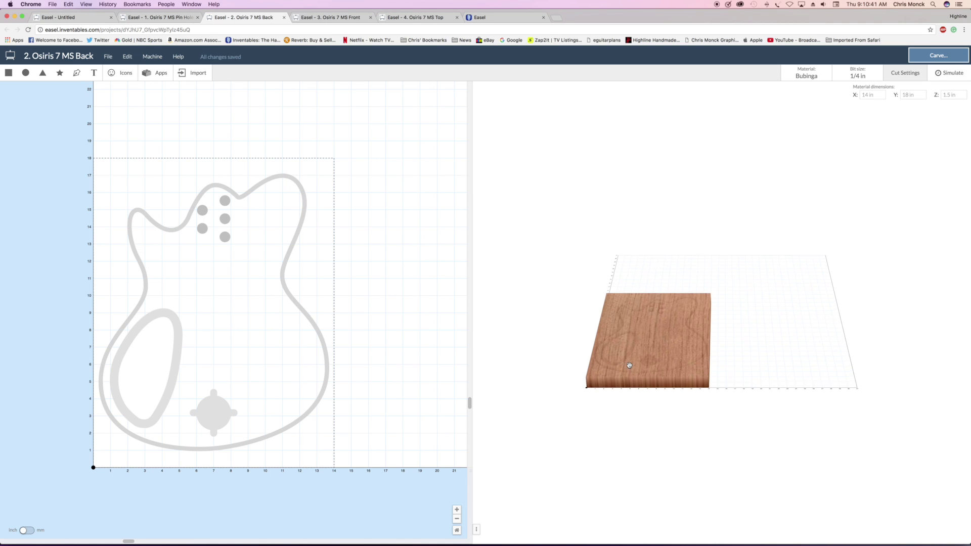
{"action": "left_click_drag", "start_coordinate": [629, 365], "coordinate": [704, 379]}
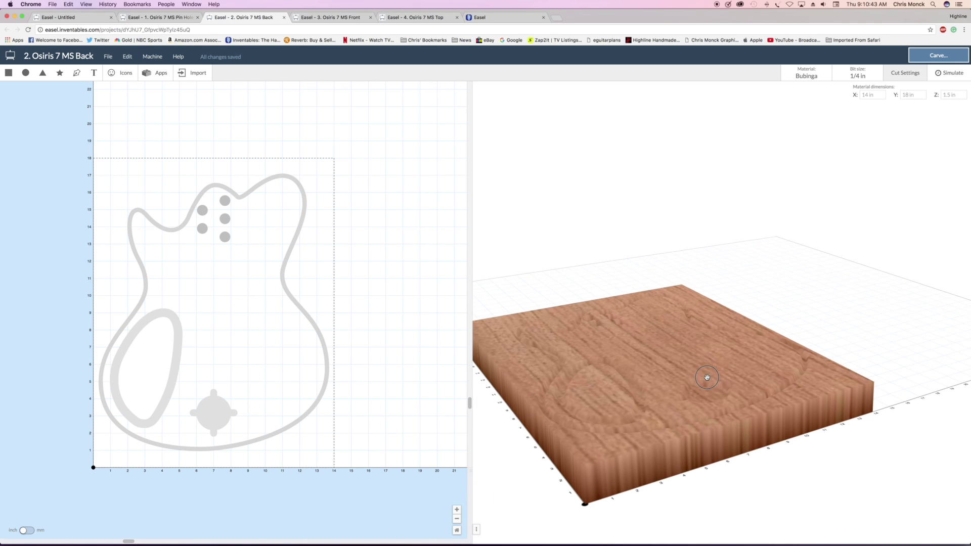
{"action": "left_click", "coordinate": [948, 74]}
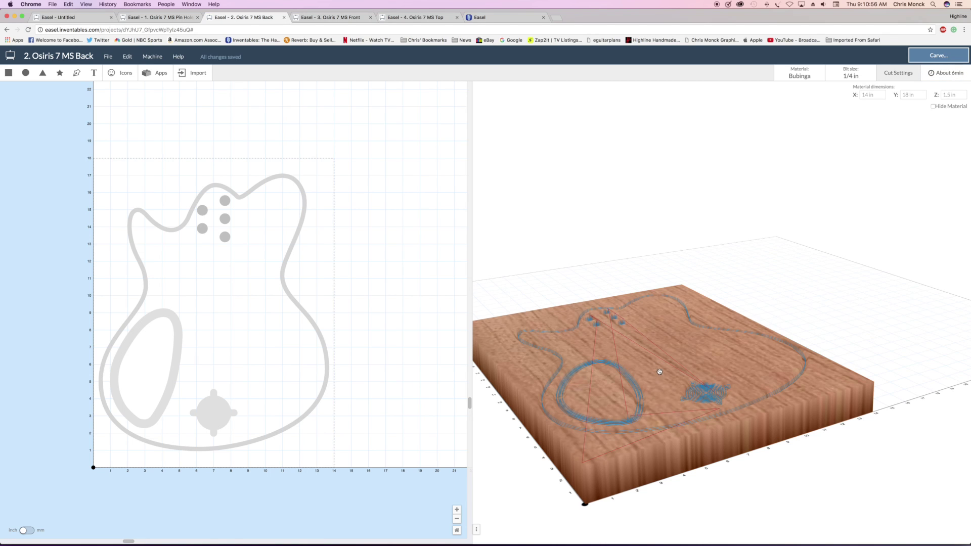
{"action": "left_click", "coordinate": [326, 19]}
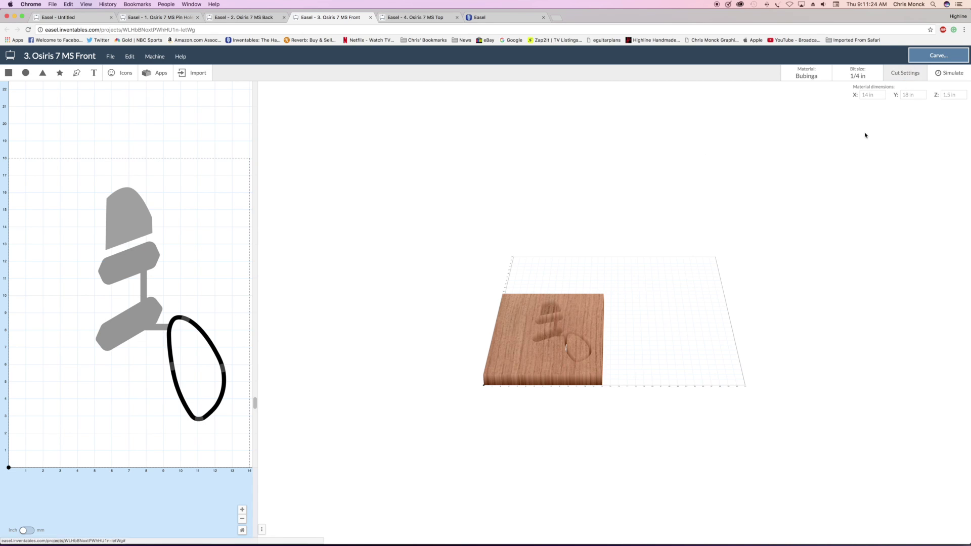
- Angle the Front project's 3D preview and simulate its toolpath, estimated at about 19 minutes
{"action": "scroll", "coordinate": [565, 361], "scroll_direction": "up", "scroll_amount": 5}
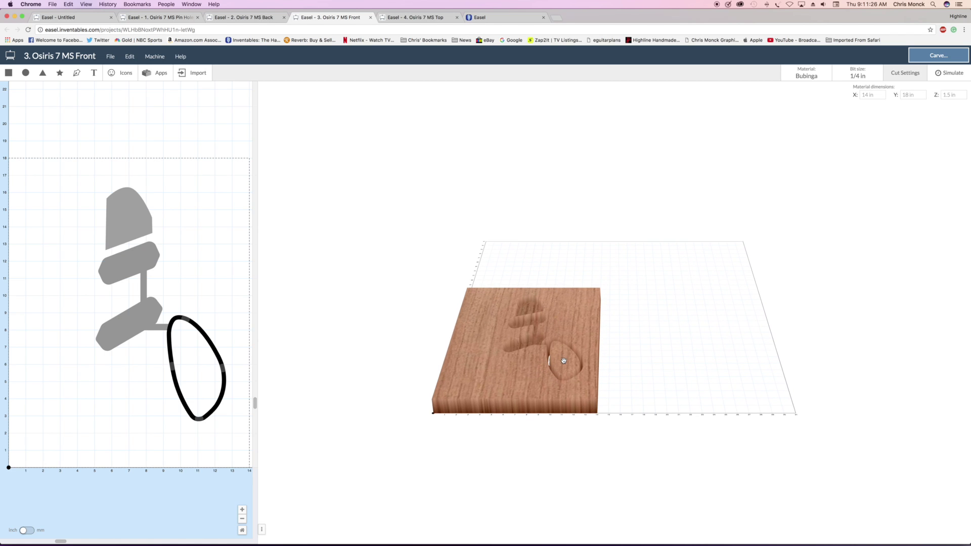
{"action": "left_click_drag", "start_coordinate": [563, 360], "coordinate": [574, 395]}
{"action": "left_click", "coordinate": [951, 72]}
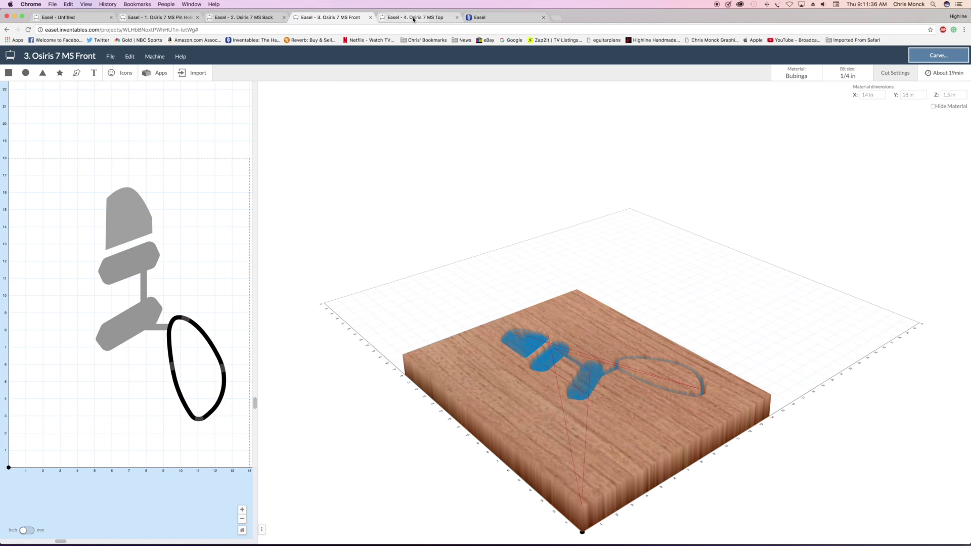
- Open 4. Osiris 7 MS Top on Hard Maple and confirm its body outline: 0.27 in deep, four tabs
{"action": "left_click", "coordinate": [413, 19]}
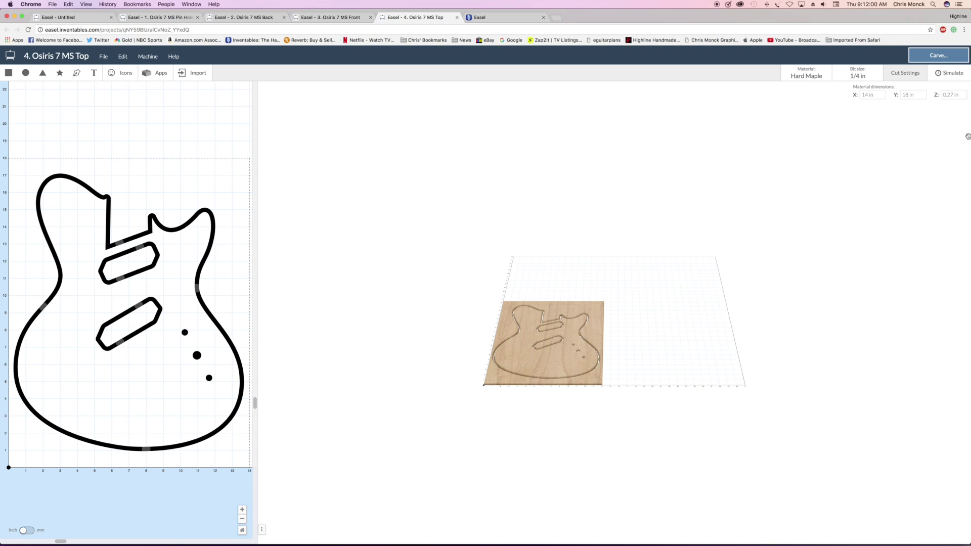
{"action": "scroll", "coordinate": [541, 354], "scroll_direction": "up", "scroll_amount": 10}
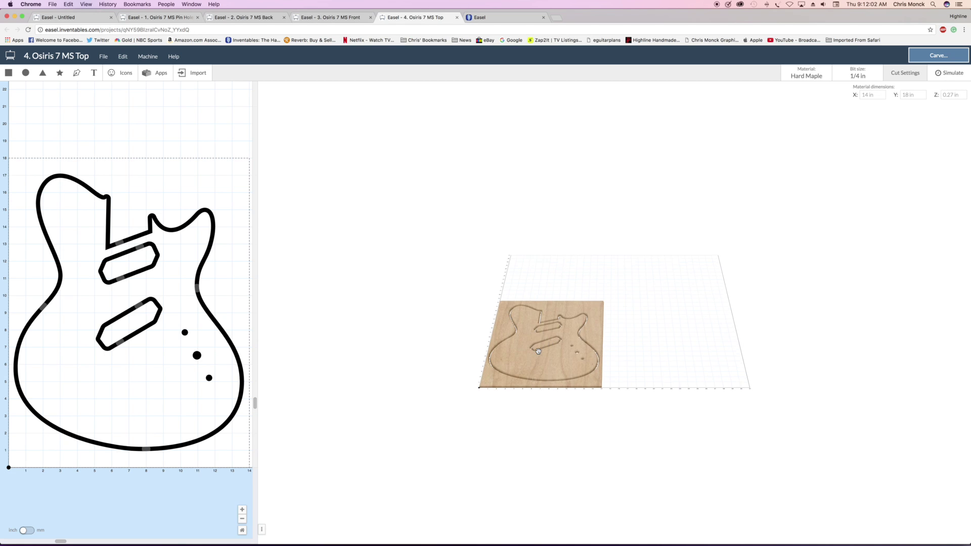
{"action": "scroll", "coordinate": [536, 350], "scroll_direction": "down", "scroll_amount": 8}
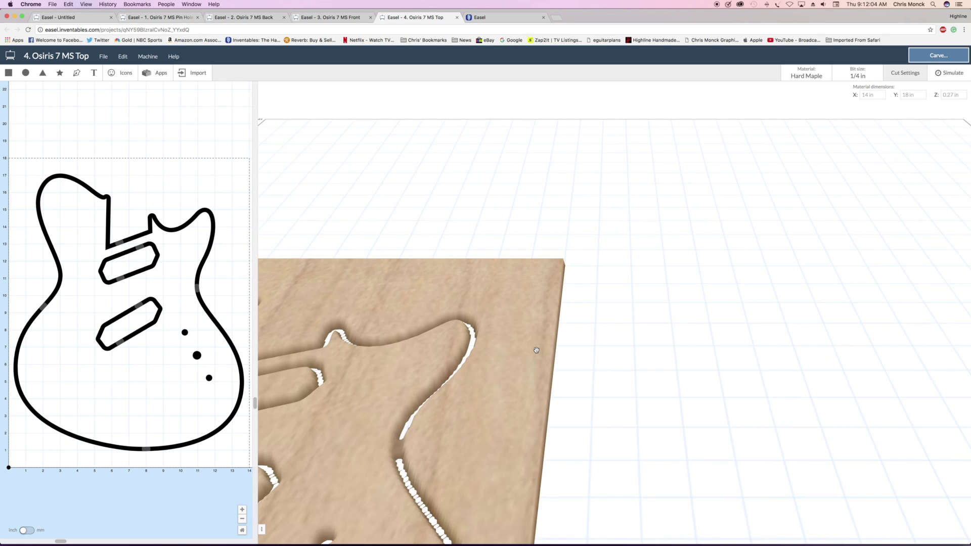
{"action": "left_click_drag", "start_coordinate": [465, 472], "coordinate": [543, 381]}
{"action": "scroll", "coordinate": [536, 408], "scroll_direction": "down", "scroll_amount": 6}
{"action": "scroll", "coordinate": [507, 427], "scroll_direction": "down", "scroll_amount": 5}
{"action": "scroll", "coordinate": [519, 431], "scroll_direction": "up", "scroll_amount": 5}
{"action": "scroll", "coordinate": [519, 430], "scroll_direction": "down", "scroll_amount": 3}
{"action": "scroll", "coordinate": [518, 374], "scroll_direction": "down", "scroll_amount": 3}
{"action": "scroll", "coordinate": [527, 373], "scroll_direction": "up", "scroll_amount": 3}
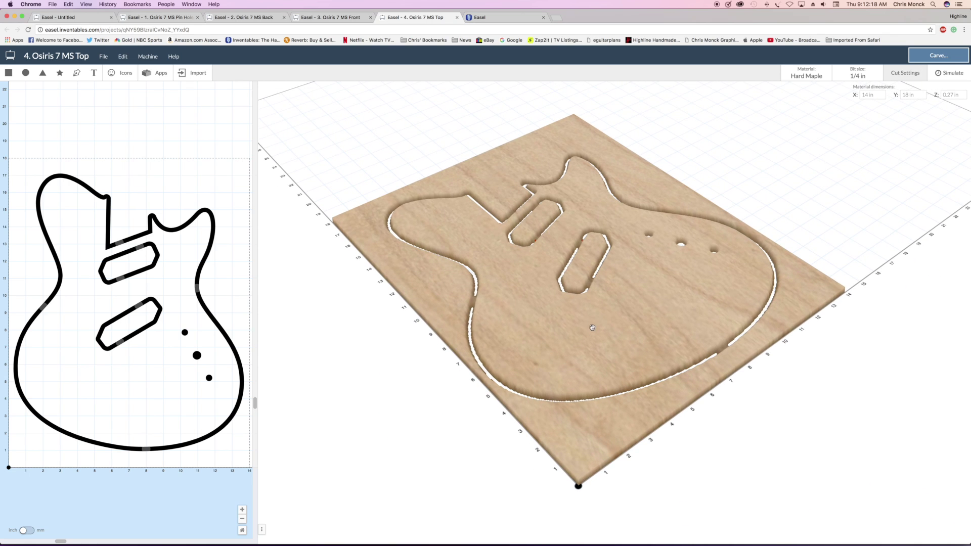
{"action": "left_click_drag", "start_coordinate": [592, 327], "coordinate": [581, 348]}
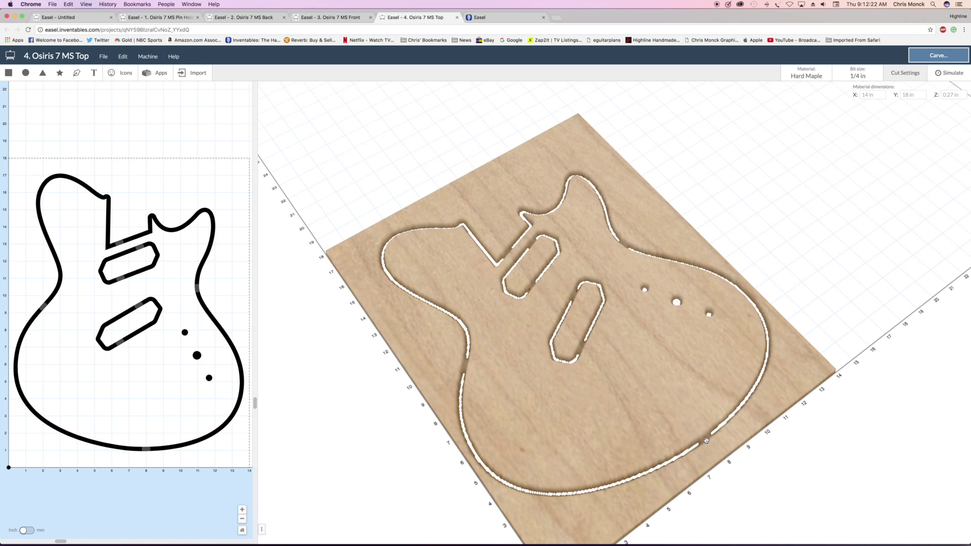
{"action": "left_click", "coordinate": [207, 309]}
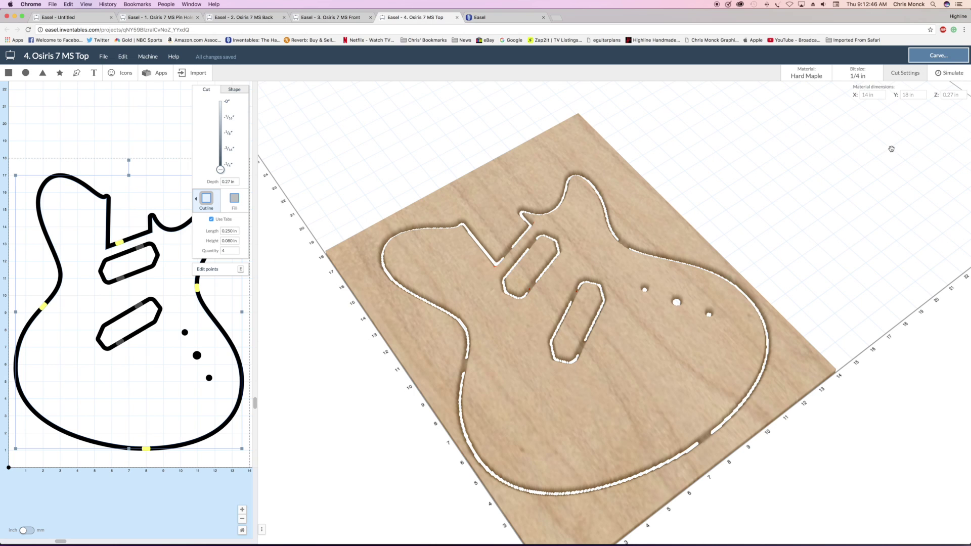
- Simulate the maple top's outline toolpath with tabs, estimated at about 6 minutes
{"action": "left_click", "coordinate": [942, 76]}
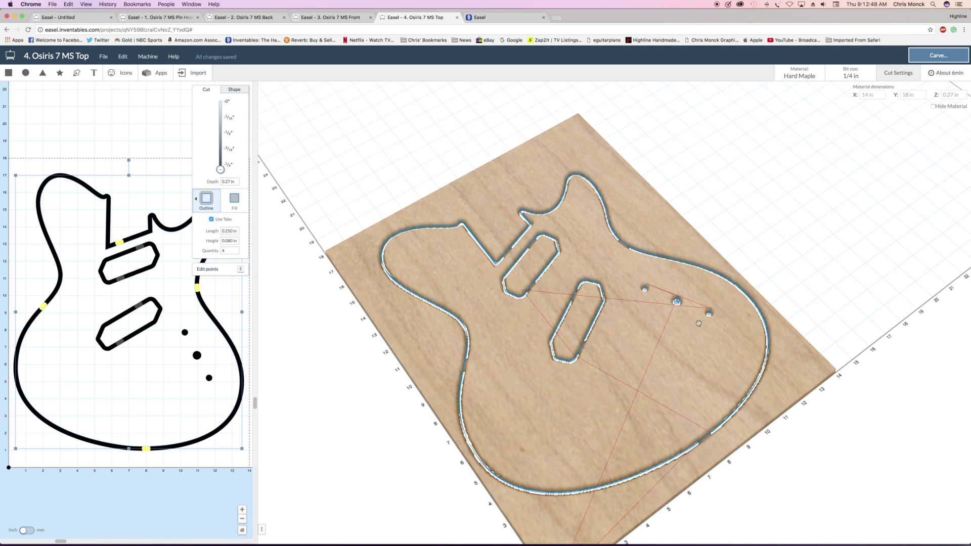